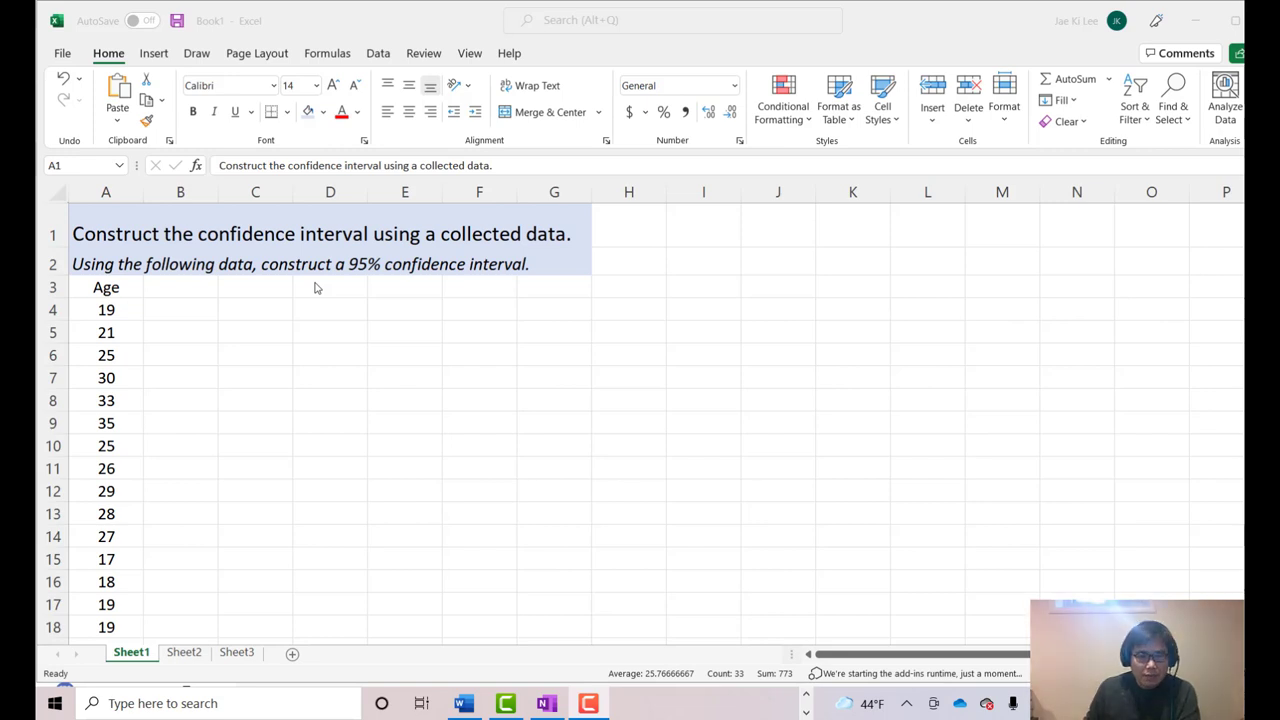
Switch to the Data tab to reach the Data Analysis tools
click(379, 55)
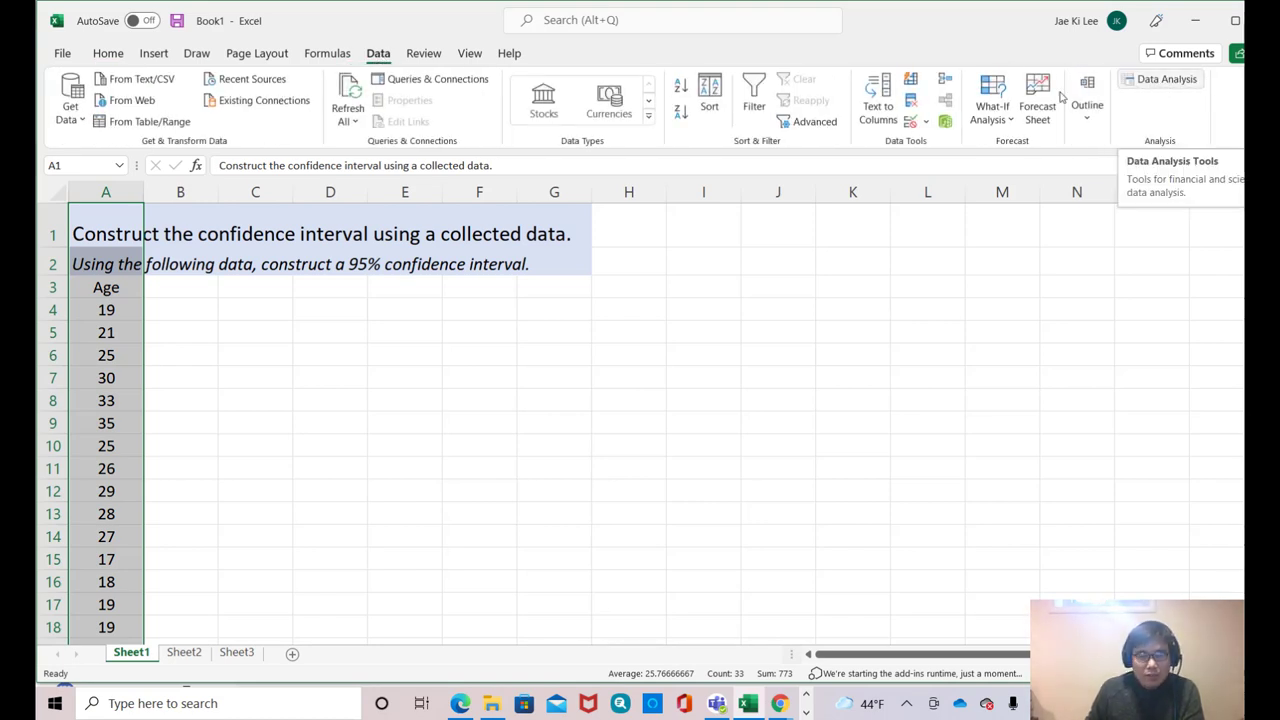
Verify Analysis ToolPak is ticked in the Excel Add-ins manager, then close it unchanged
click(63, 54)
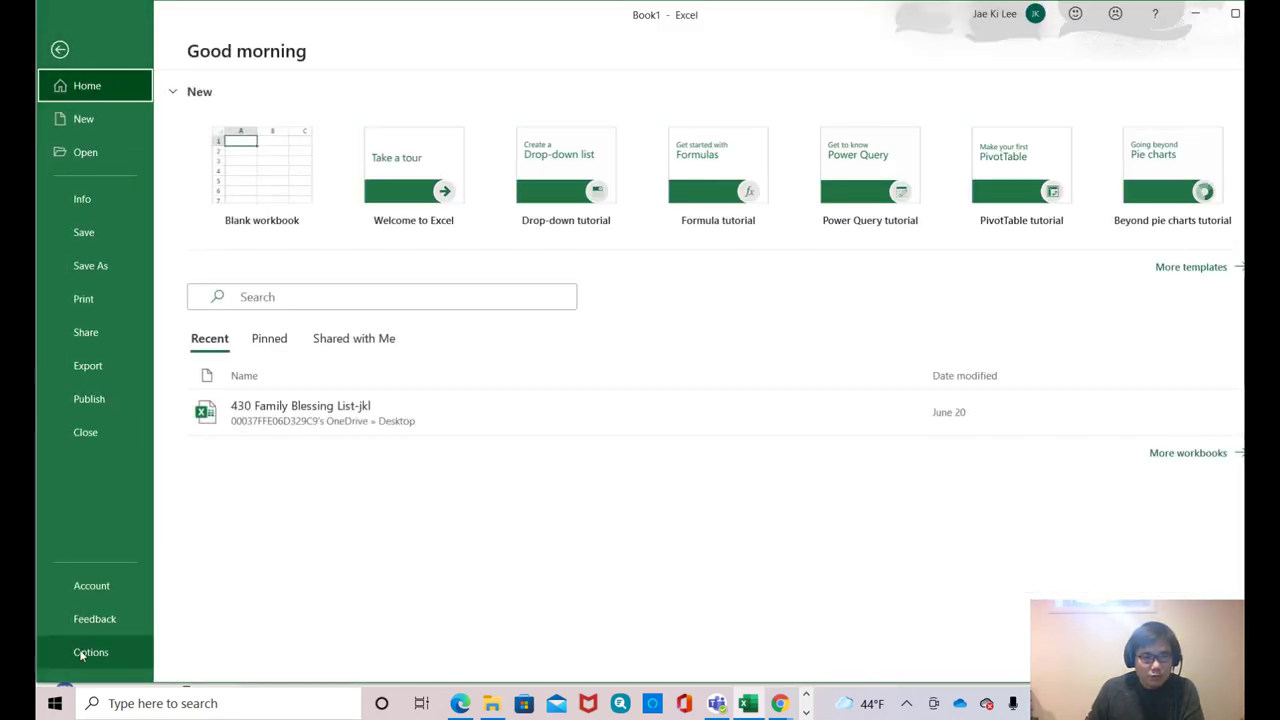
key(Escape)
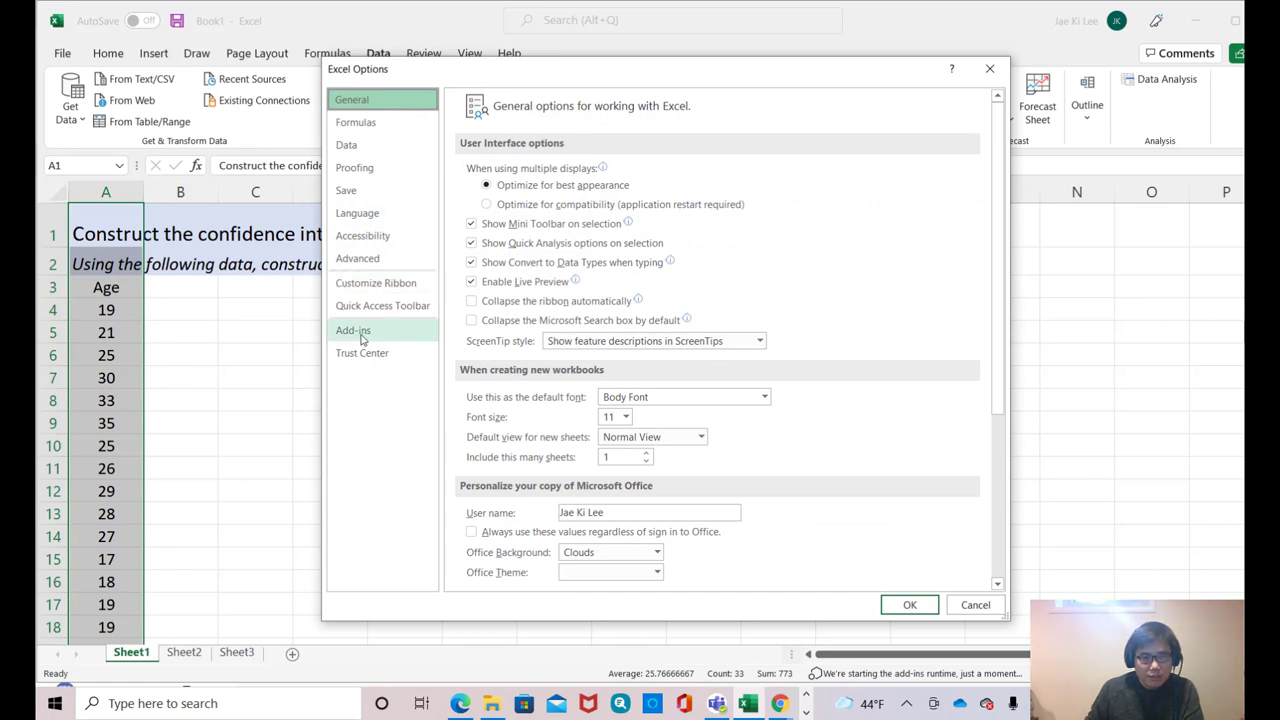
click(360, 333)
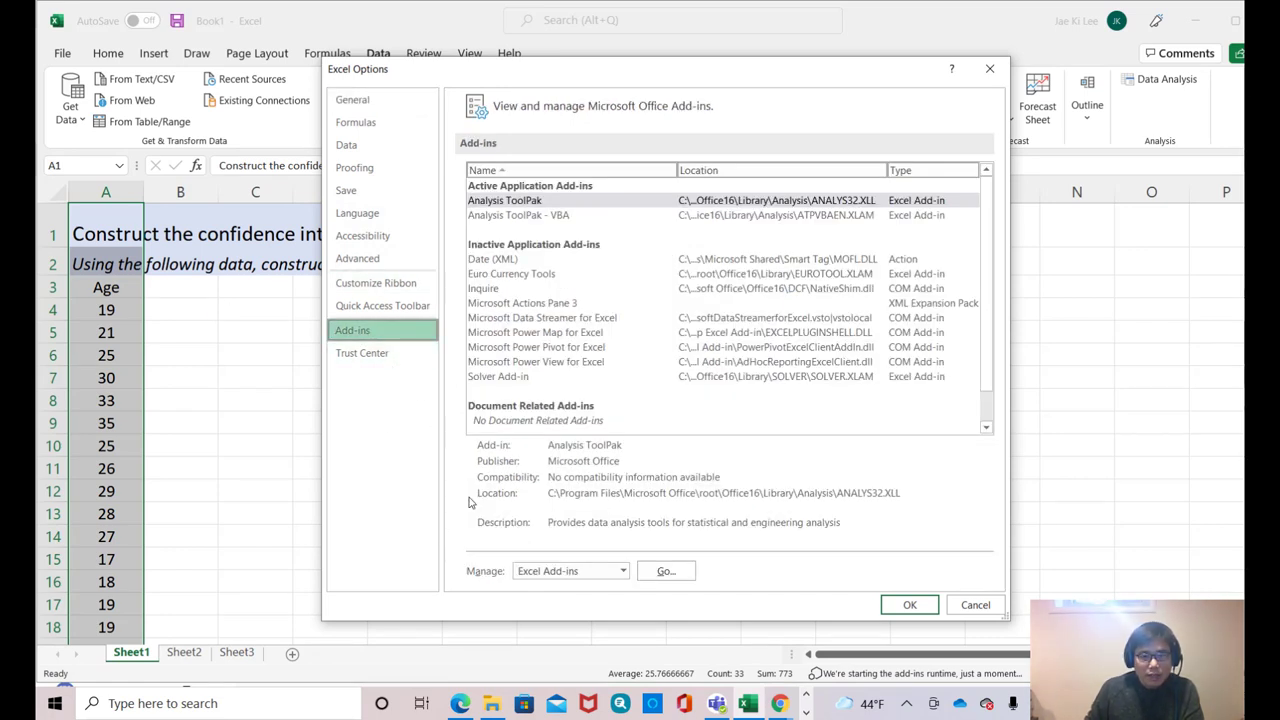
click(679, 573)
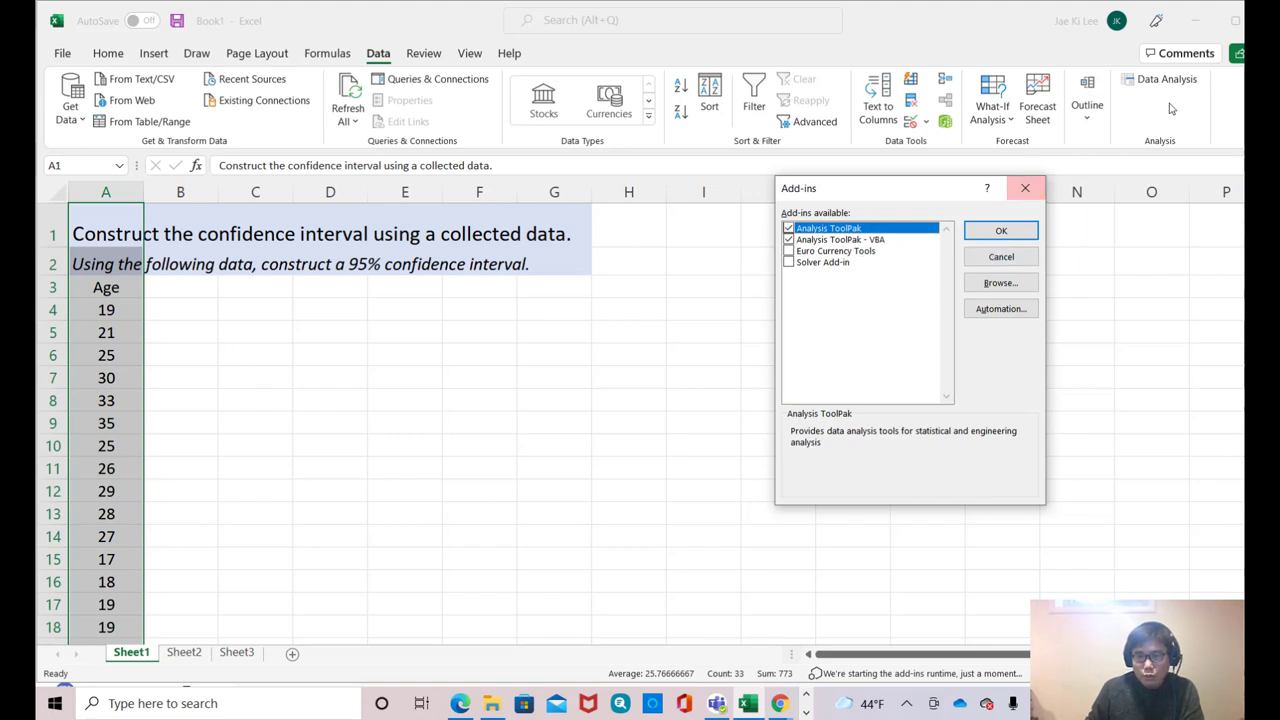
click(1025, 188)
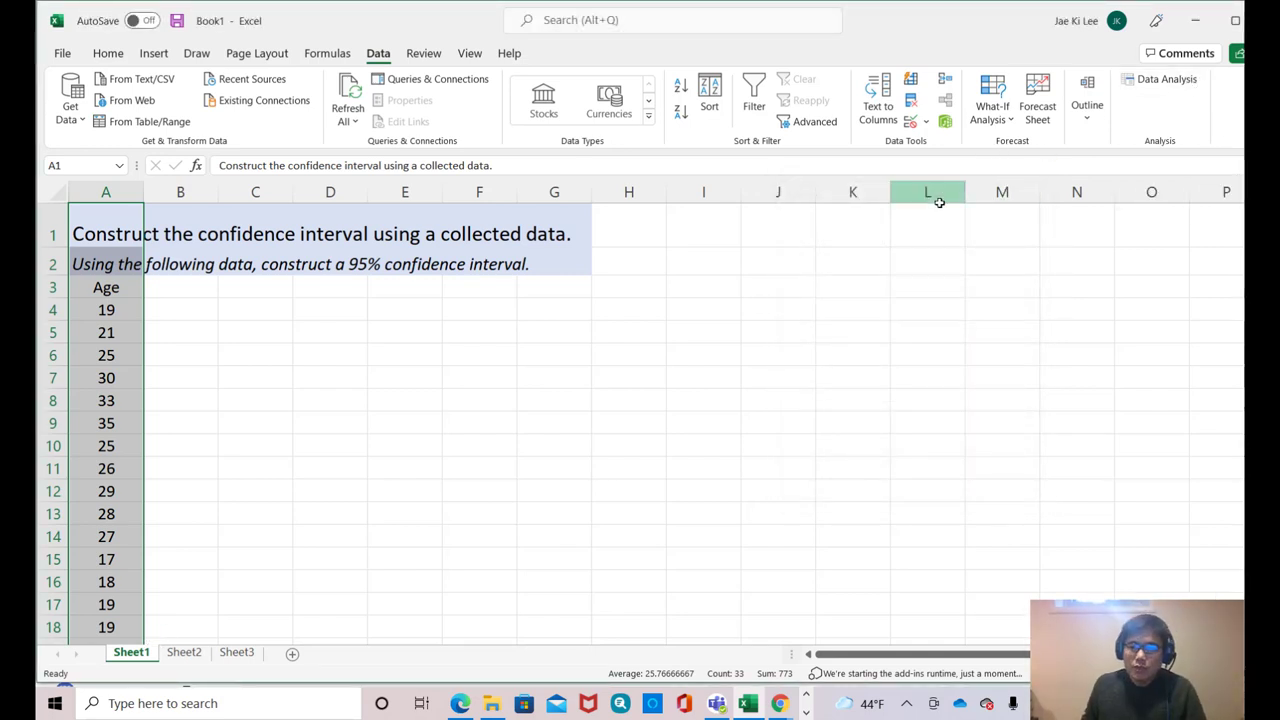
Start the Descriptive Statistics tool from Data Analysis for the Age column
click(806, 400)
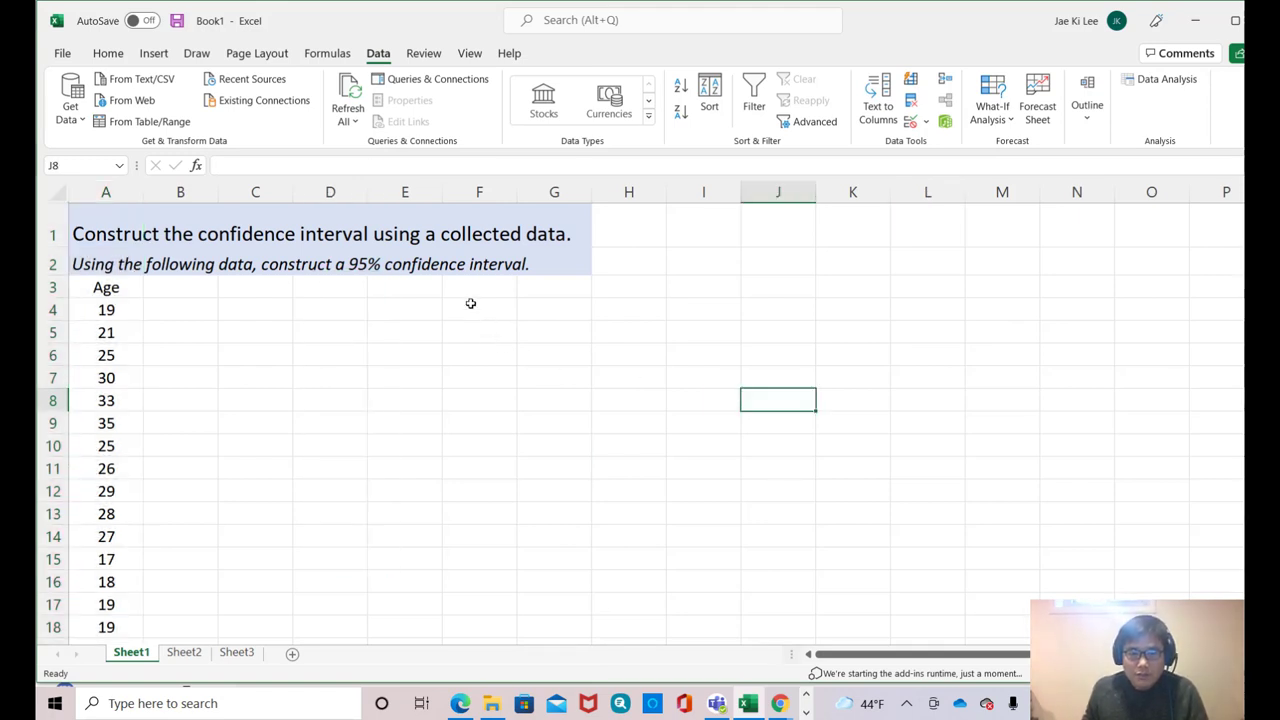
click(1174, 89)
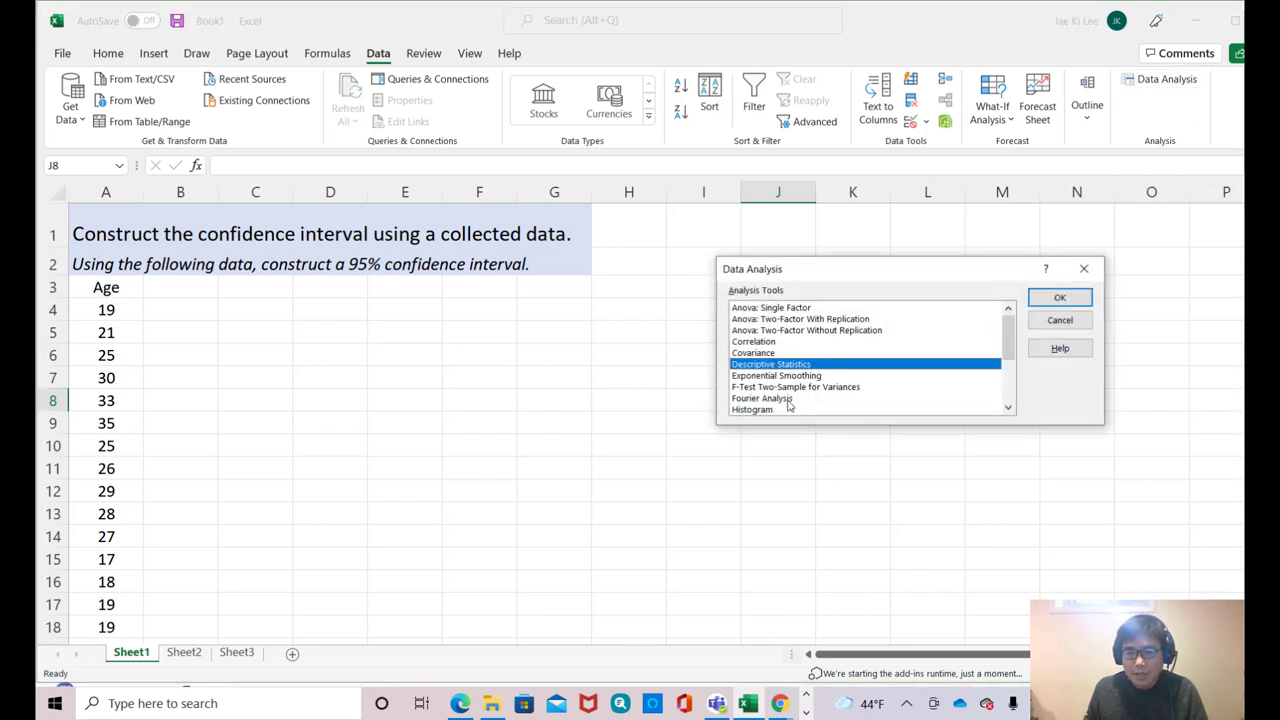
click(1060, 297)
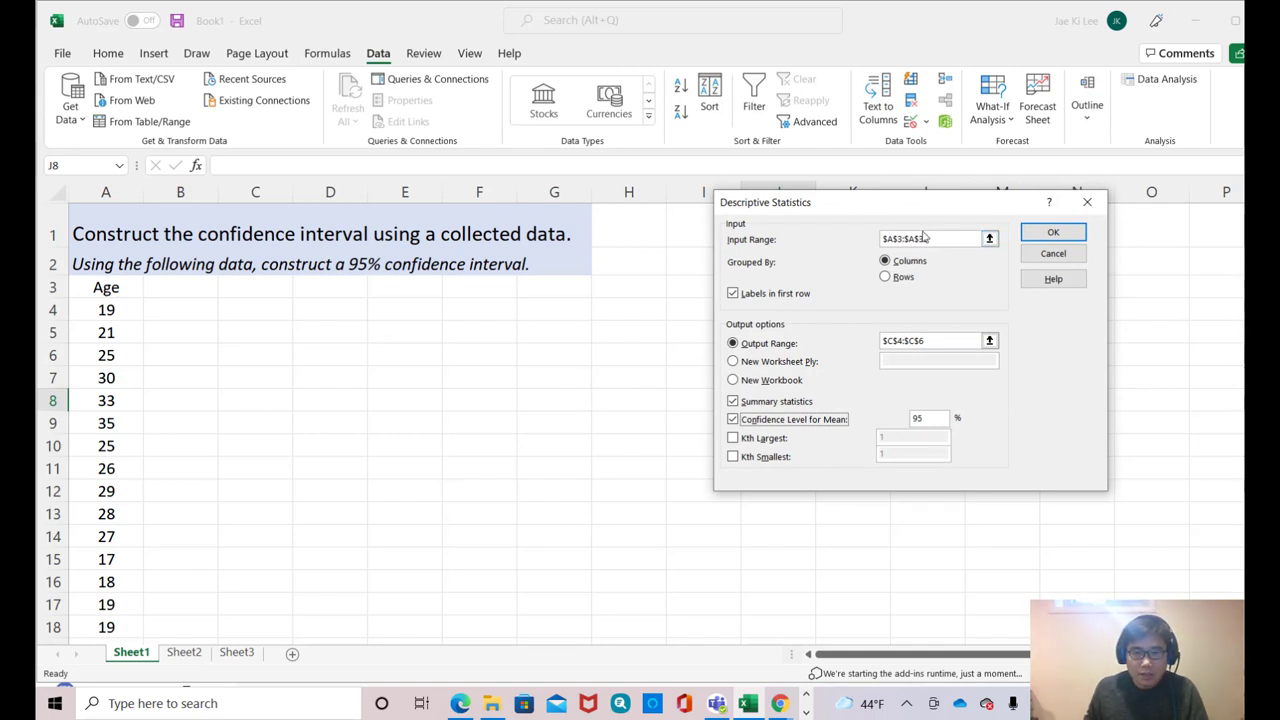
Set input range $A$3:$A$33, output range $D$4:$D$6, and confidence level 95
click(941, 241)
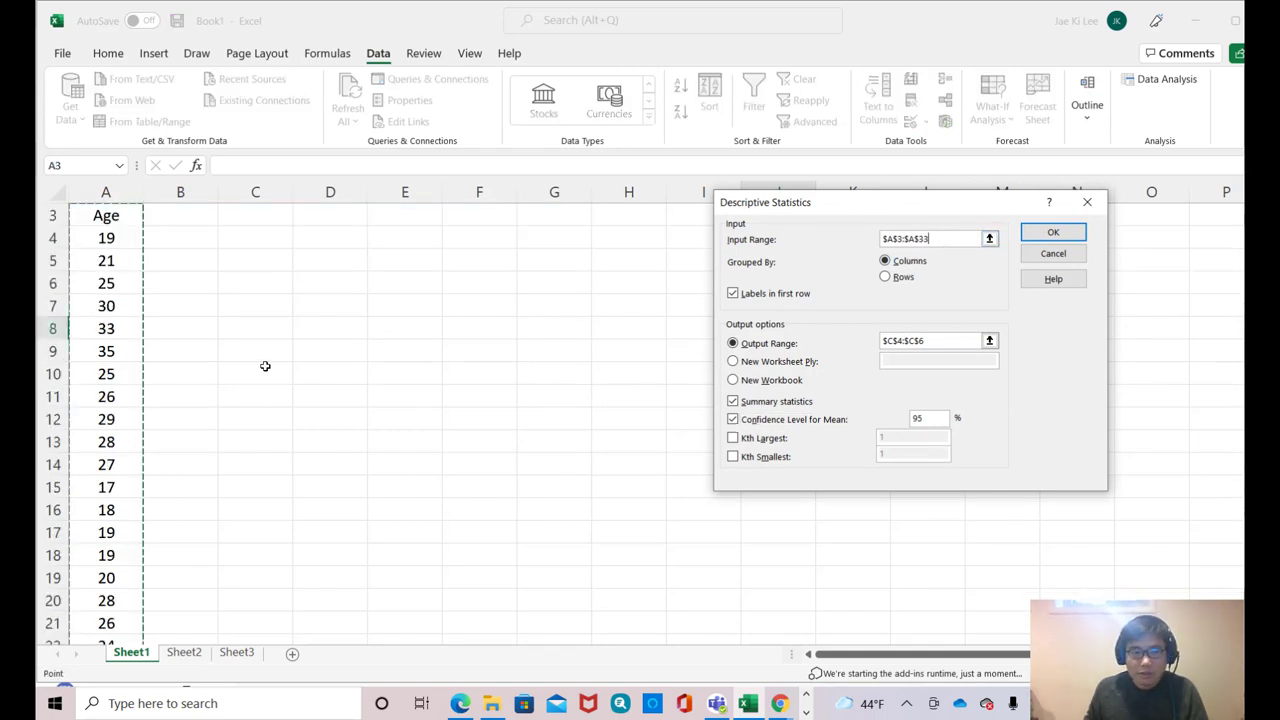
scroll(250, 357, up, 1)
drag(121, 293, 117, 598)
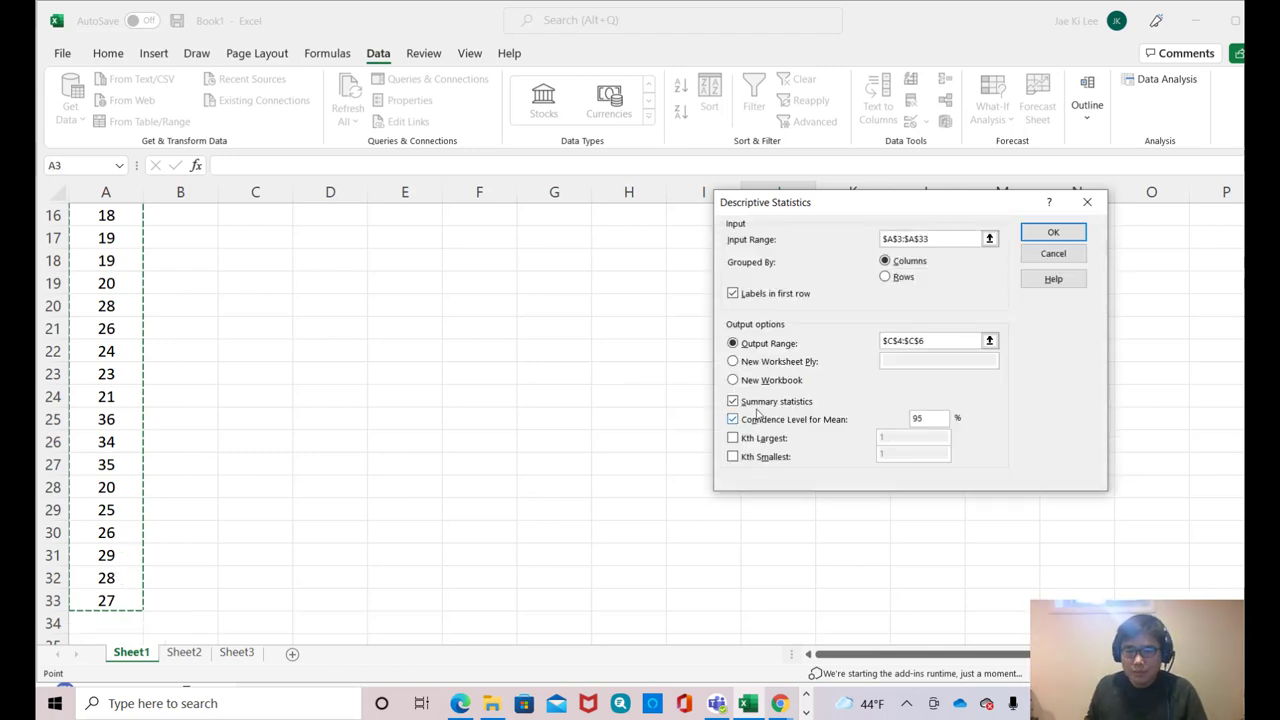
click(966, 340)
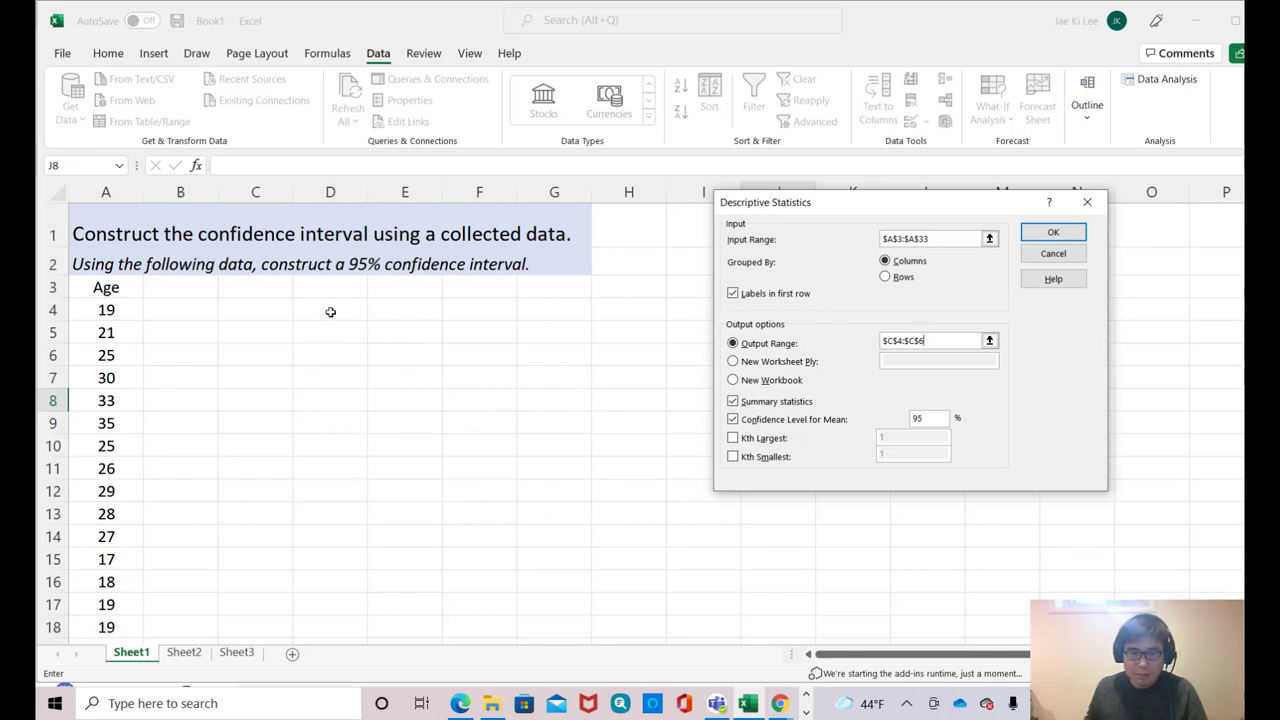
drag(330, 312, 334, 352)
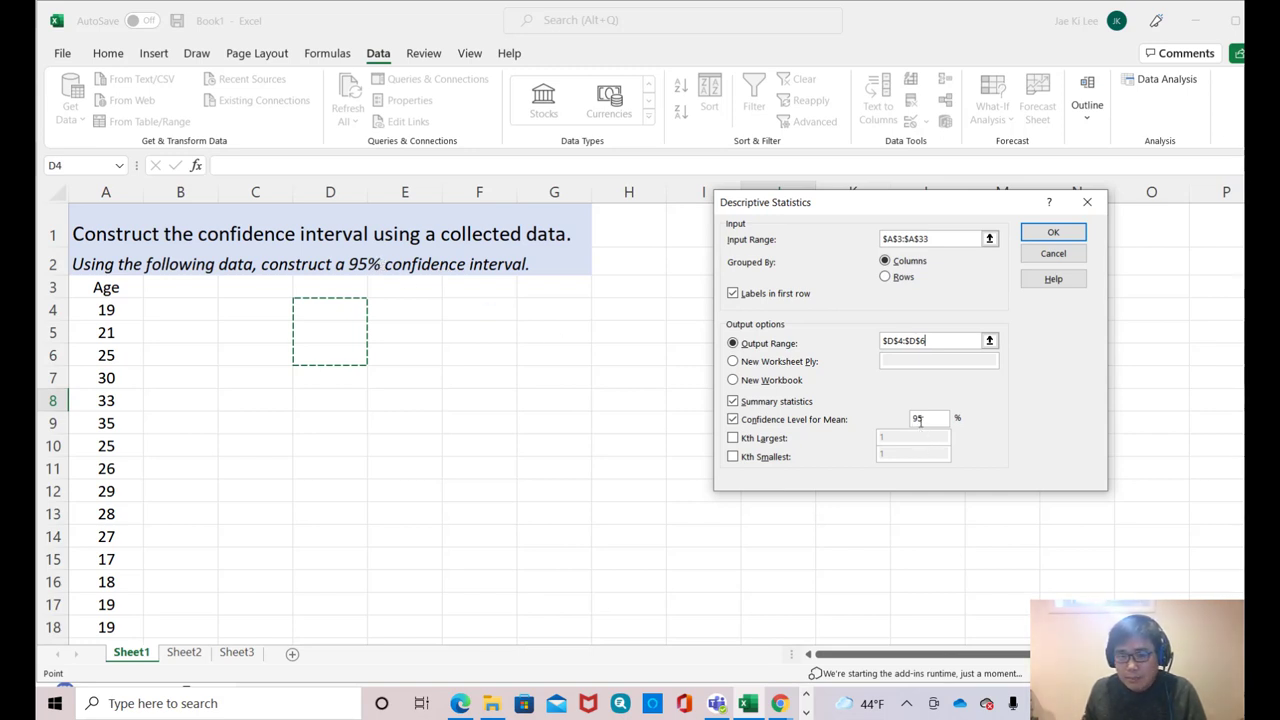
click(922, 419)
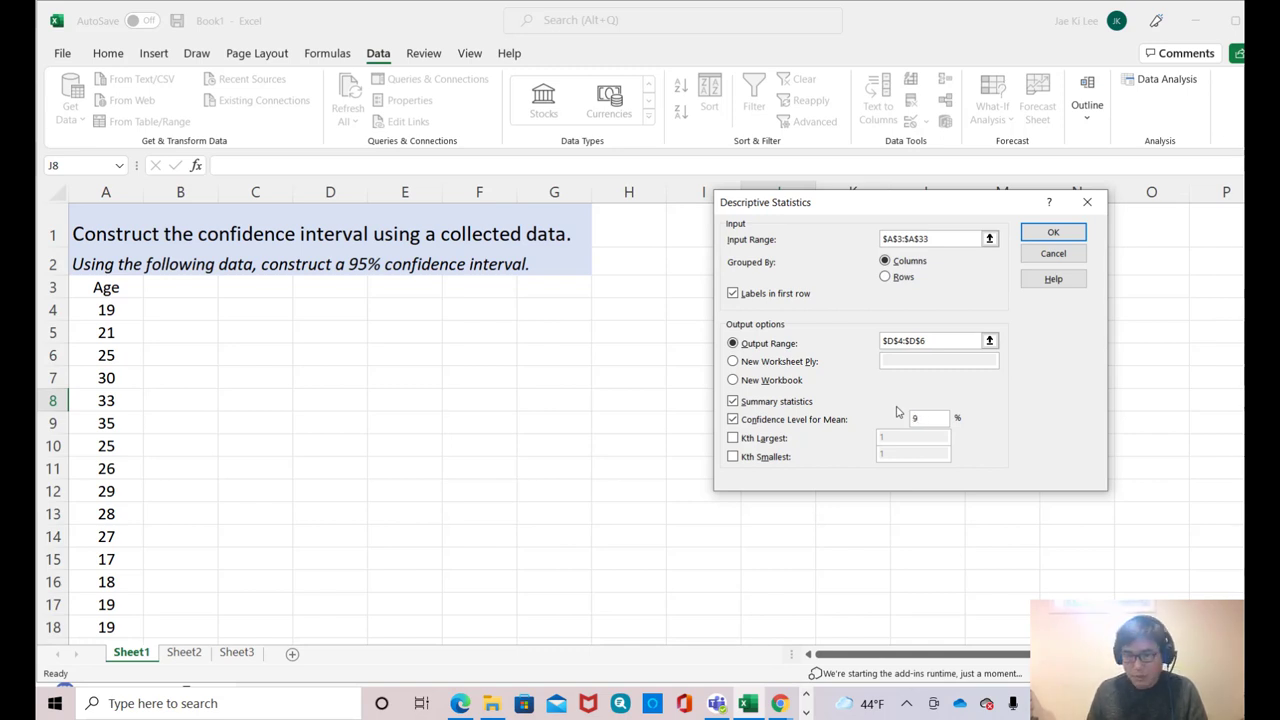
click(925, 418)
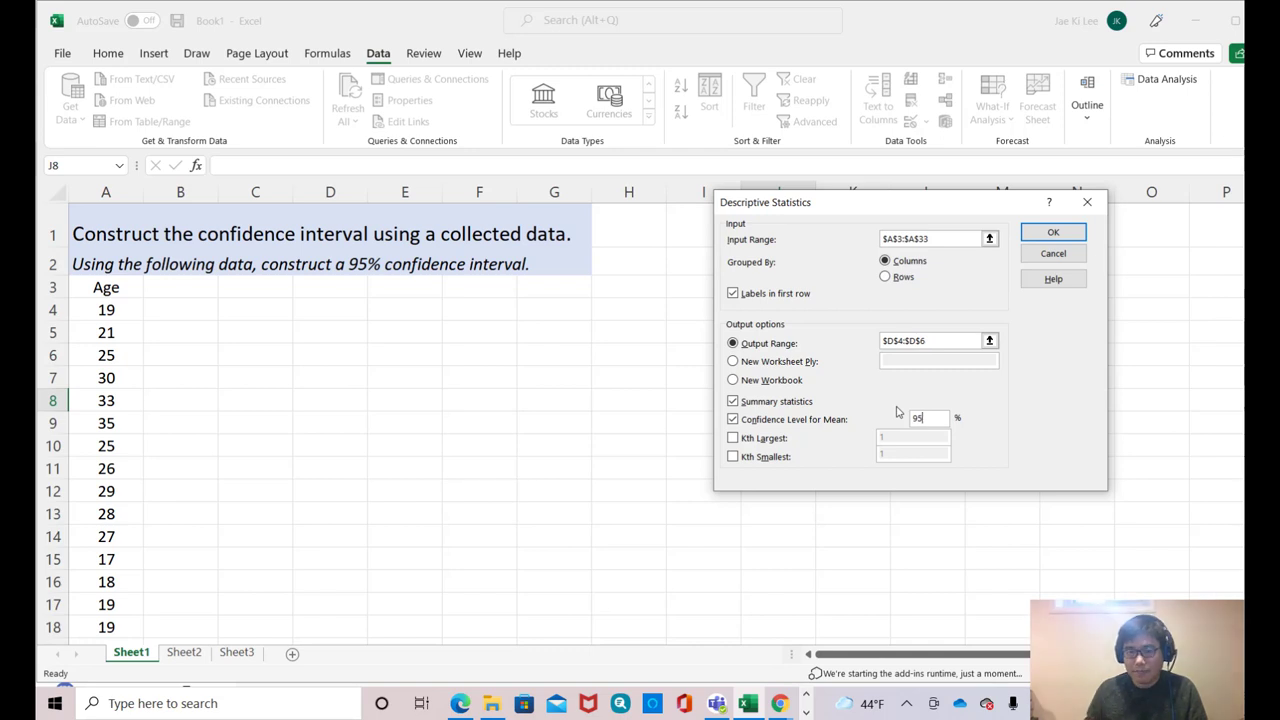
Generate the Age statistics table and autofit column D to the statistic names
click(1053, 233)
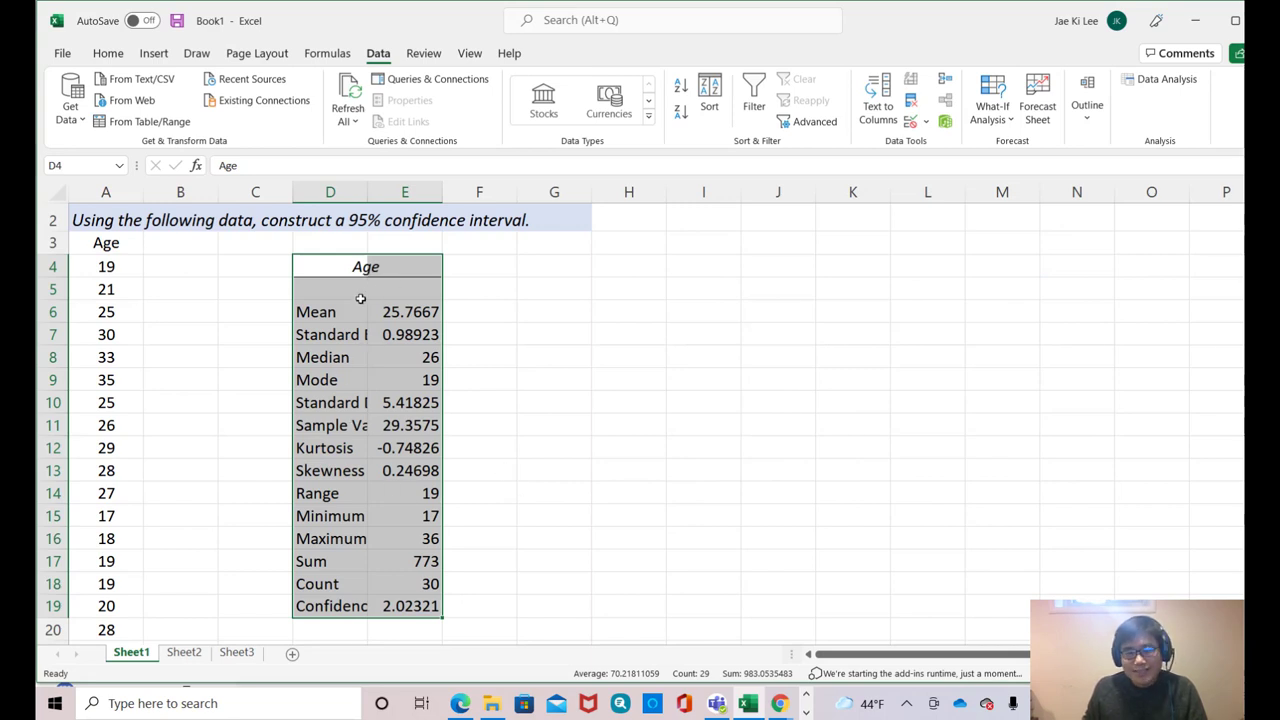
double_click(368, 192)
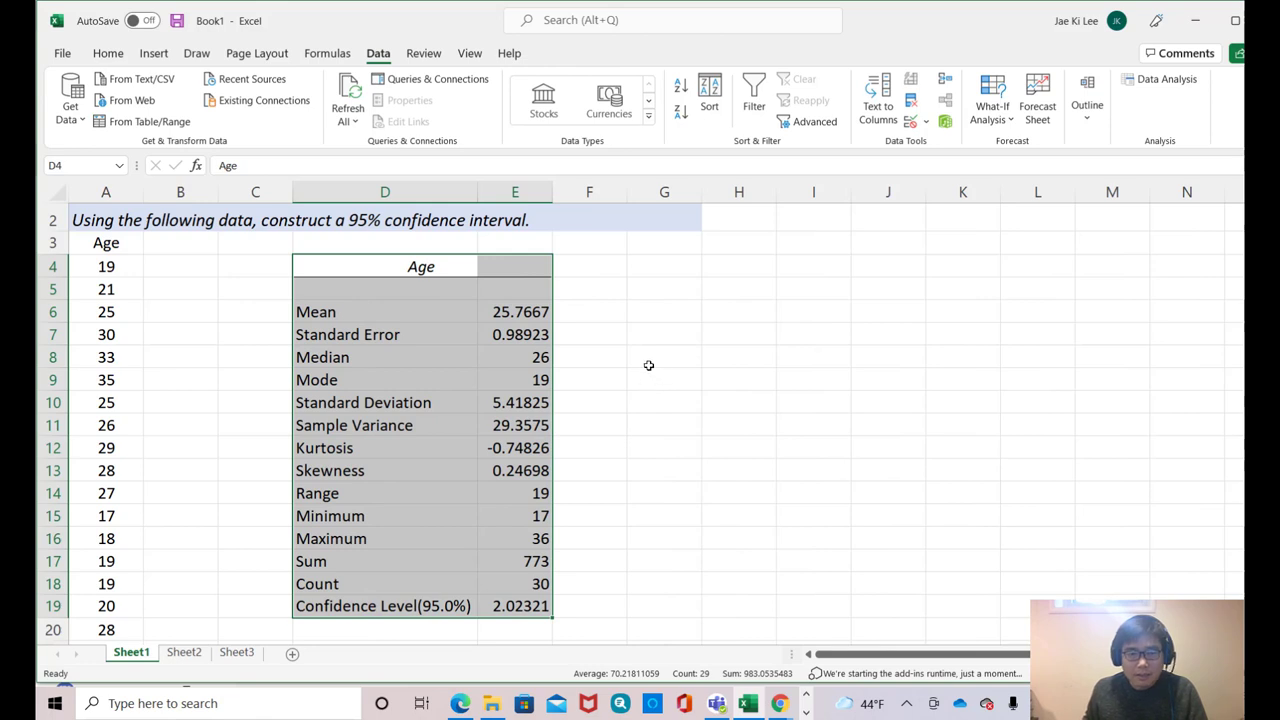
click(660, 336)
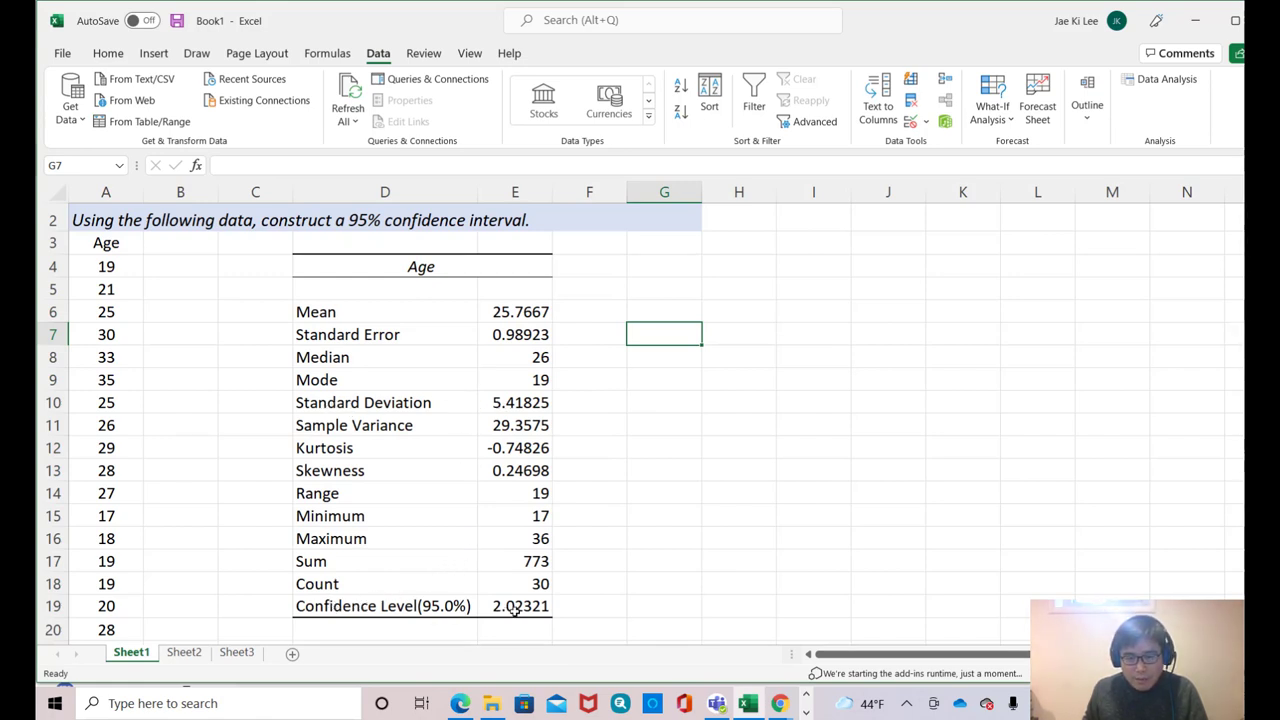
Label the confidence value 'Marginal Error' in cell F19
click(584, 606)
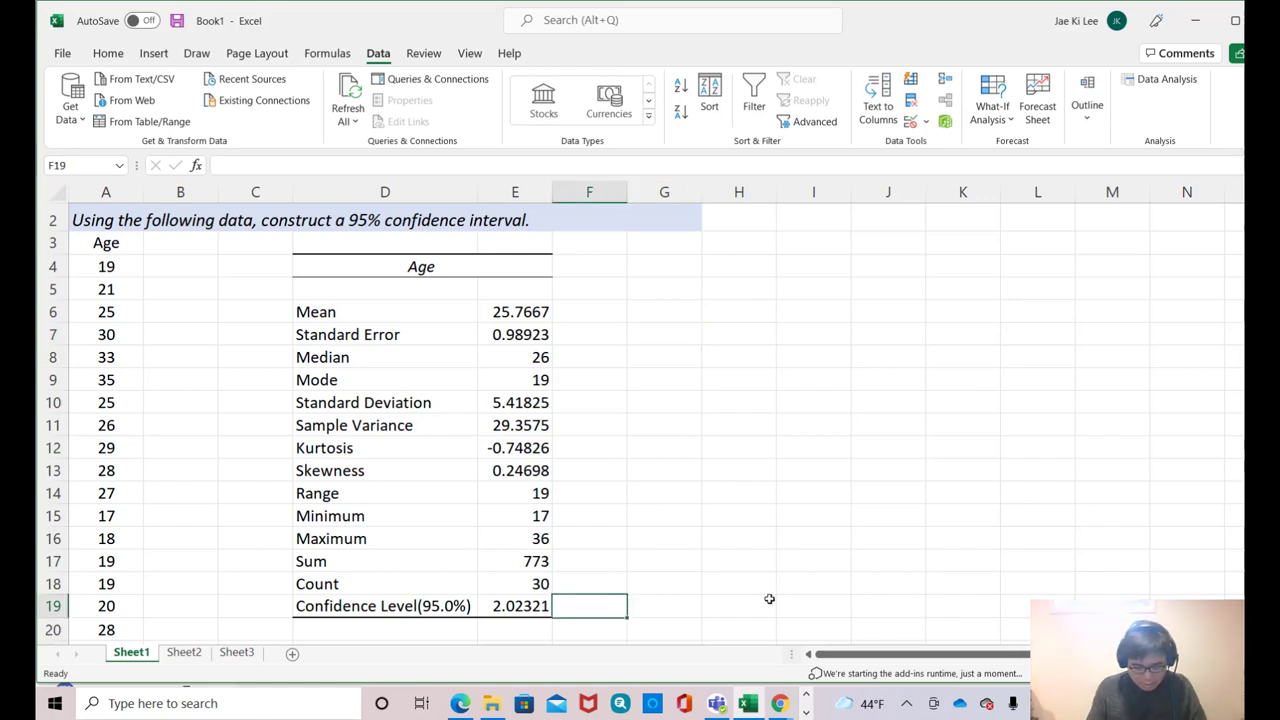
text(Margina)
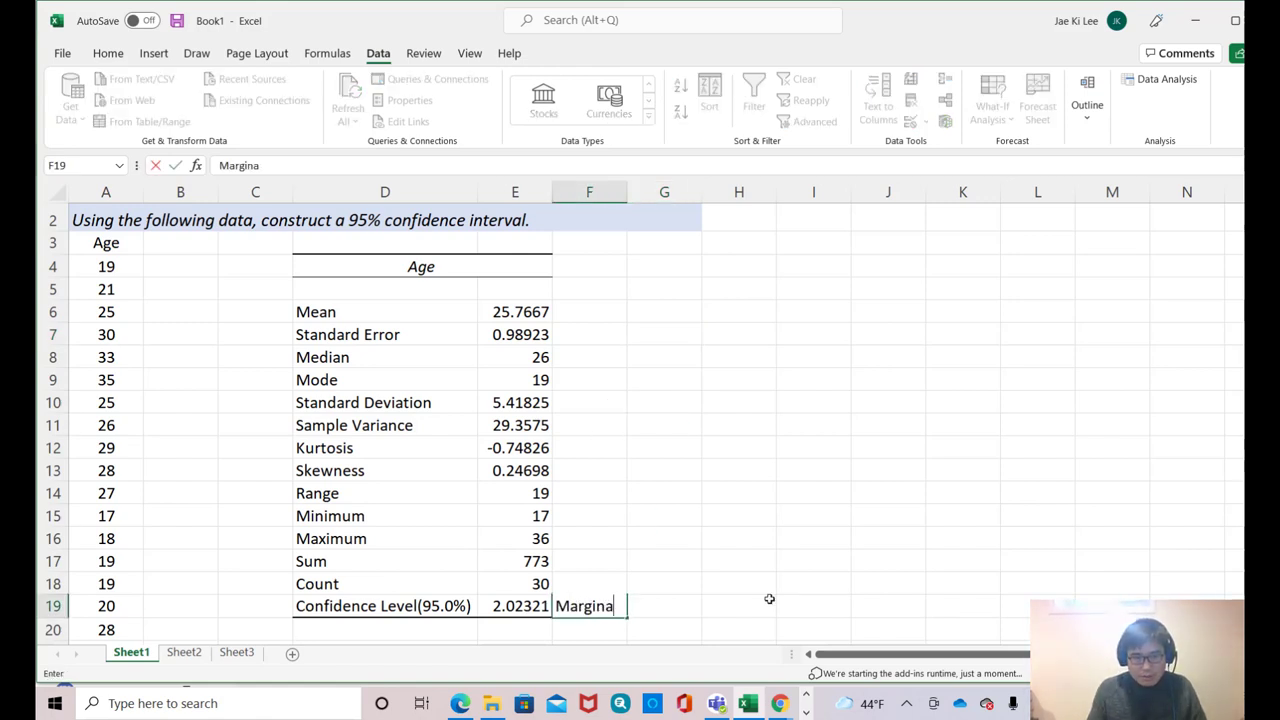
text(l Error)
key(Return)
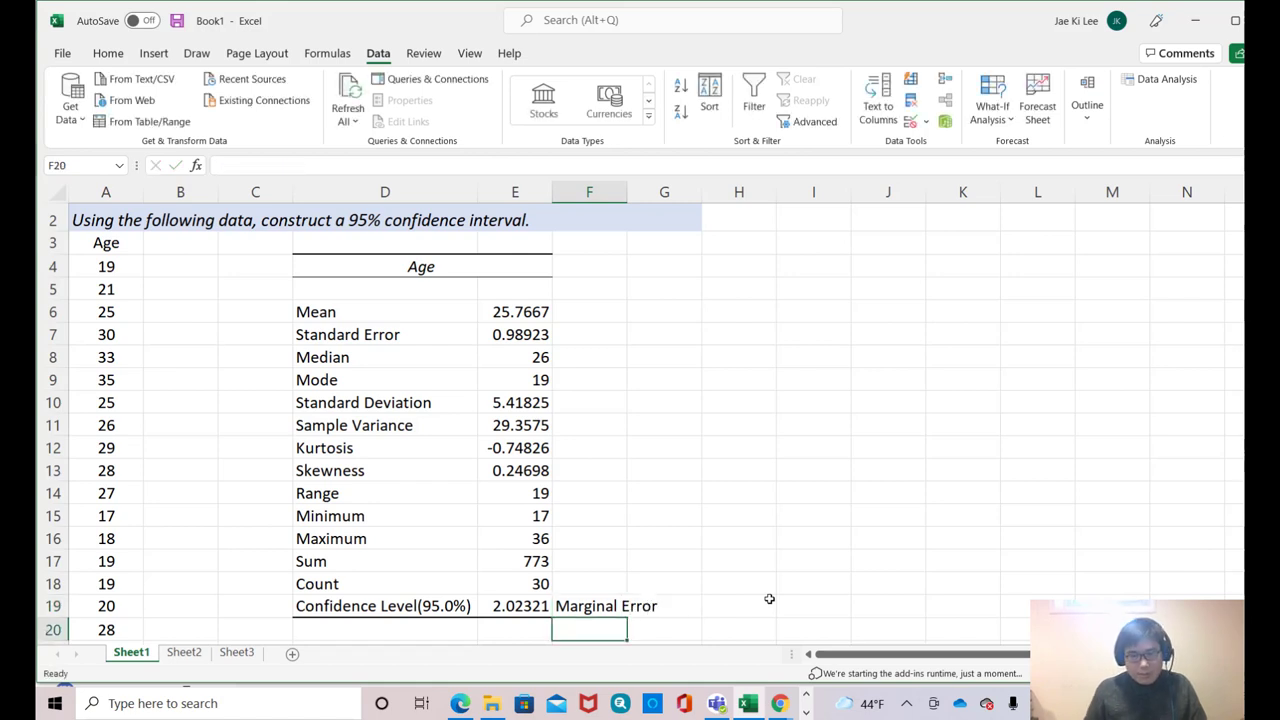
scroll(765, 546, down, 1)
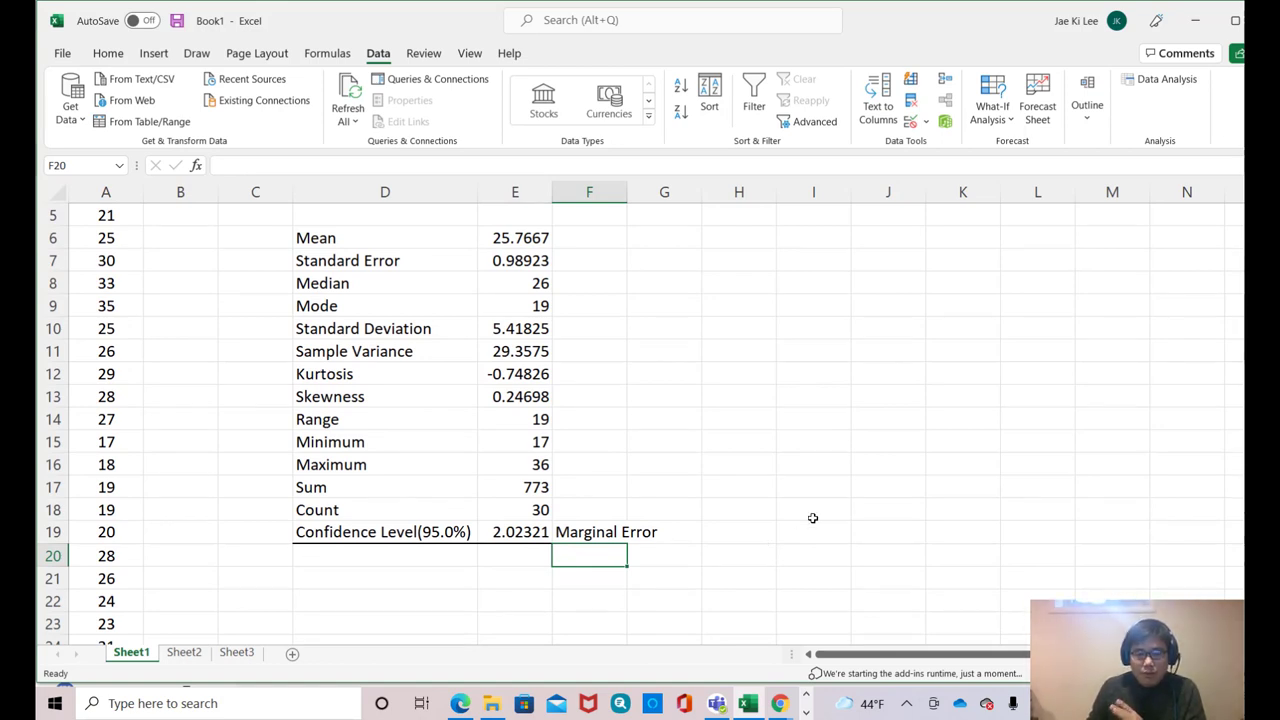
Enter the labels 'Lower Marginal Limit' and 'Upper Marginal Limit' in E21:E22
click(511, 580)
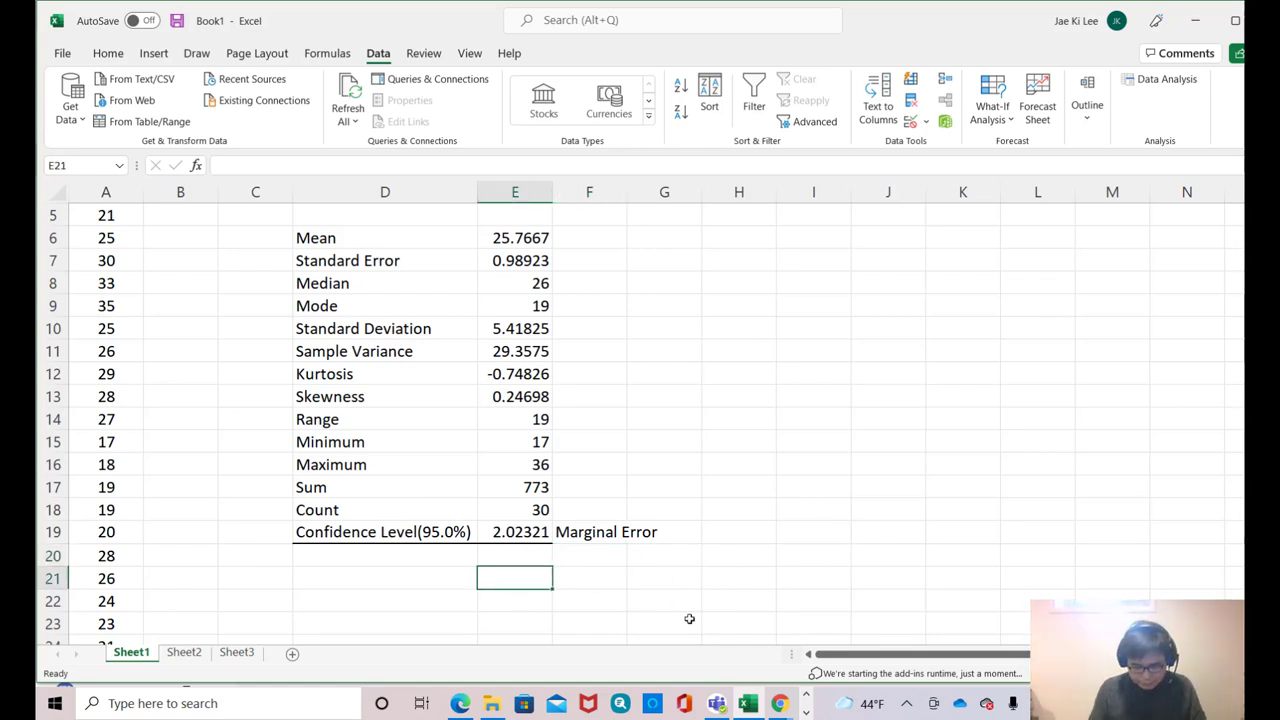
text(Lower Marginal)
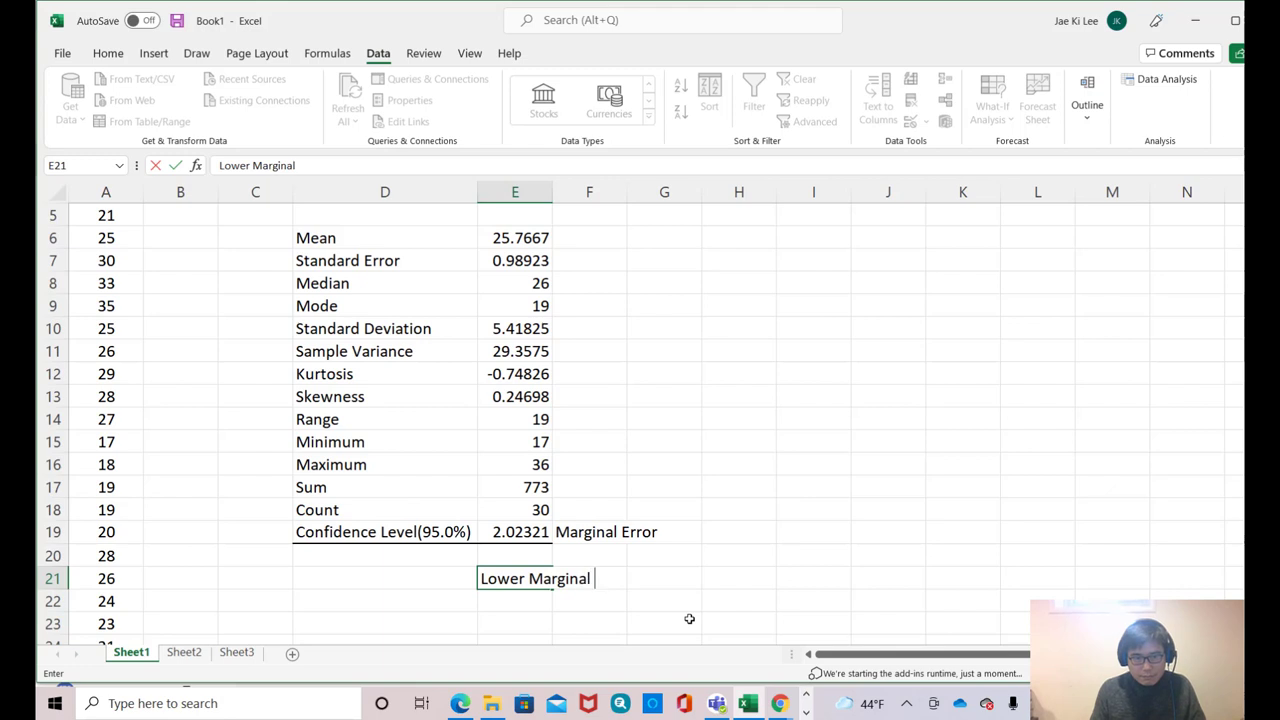
text( Limit)
key(Return)
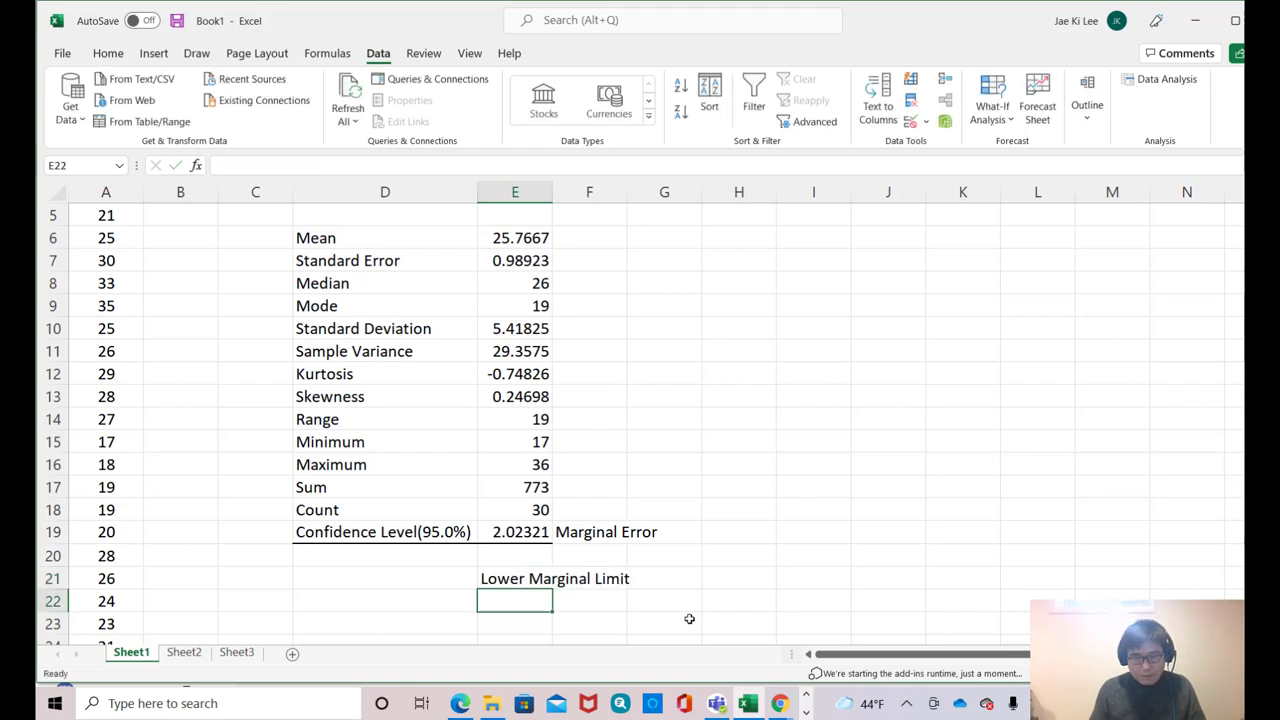
text(Upper Marginal Limit)
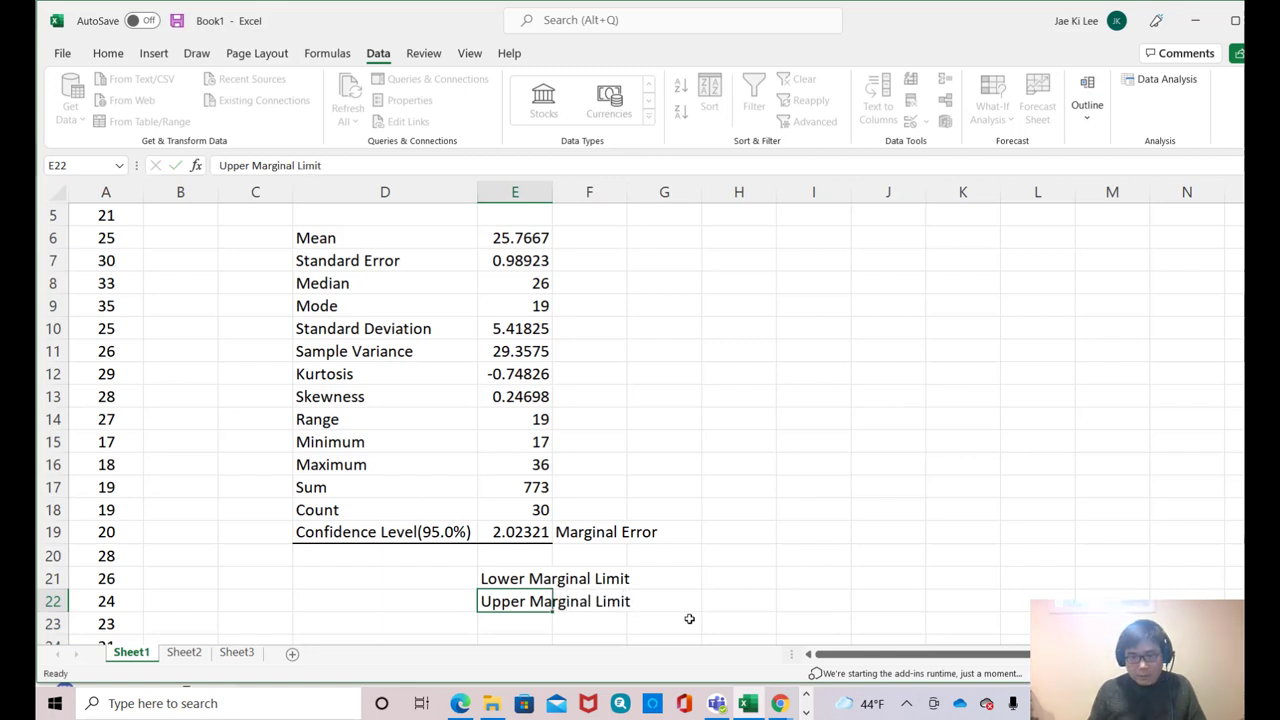
key(Tab)
Compute the limits with =E6-E19 in G21 and =E6+E19 in G22
click(691, 579)
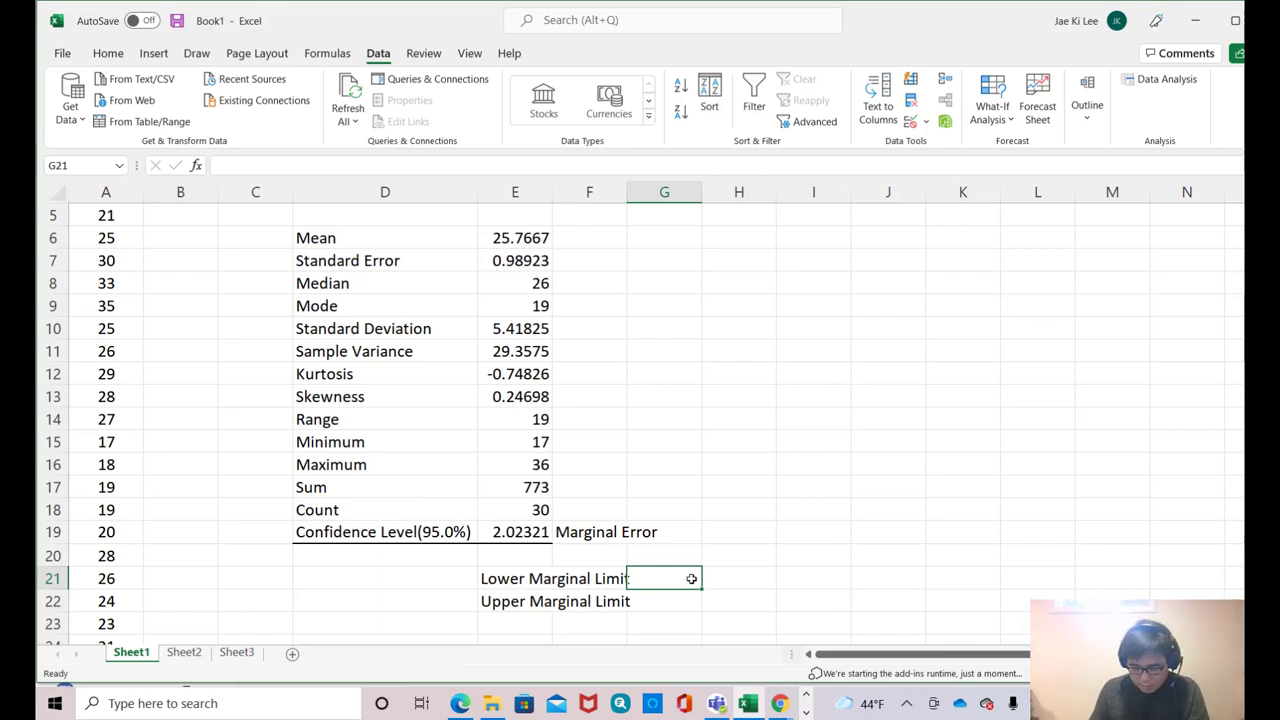
text(=)
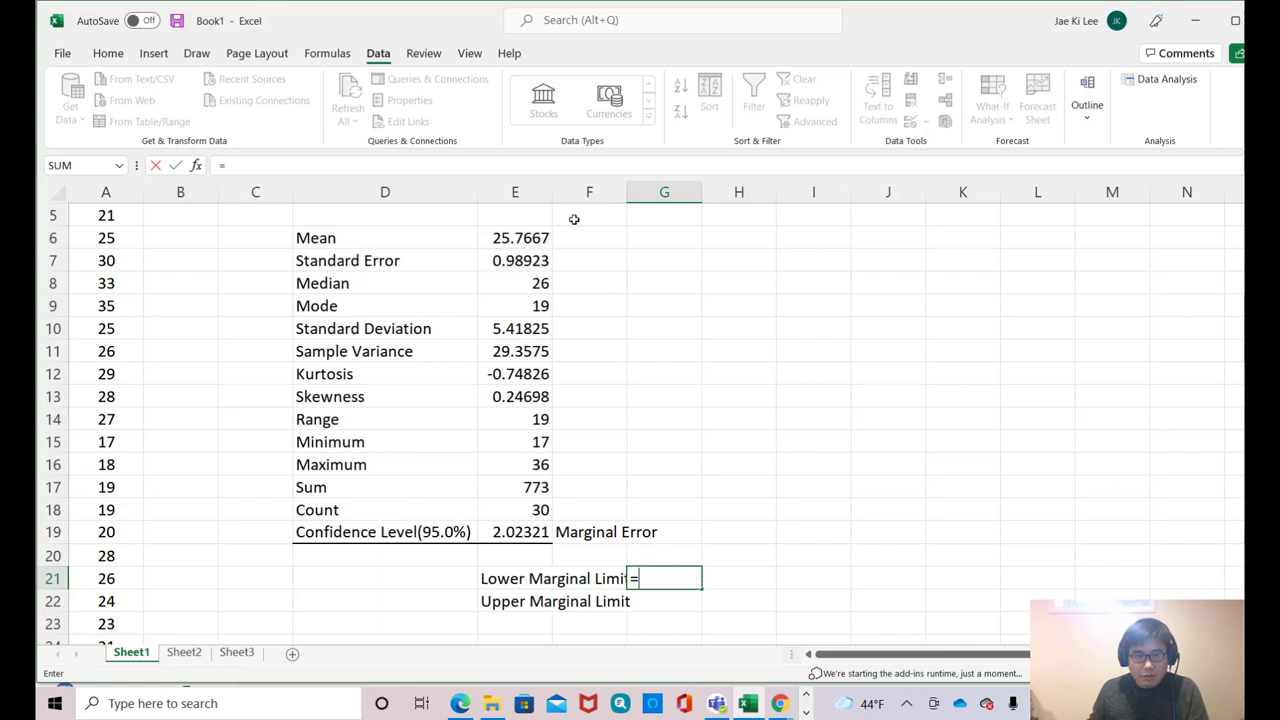
click(512, 238)
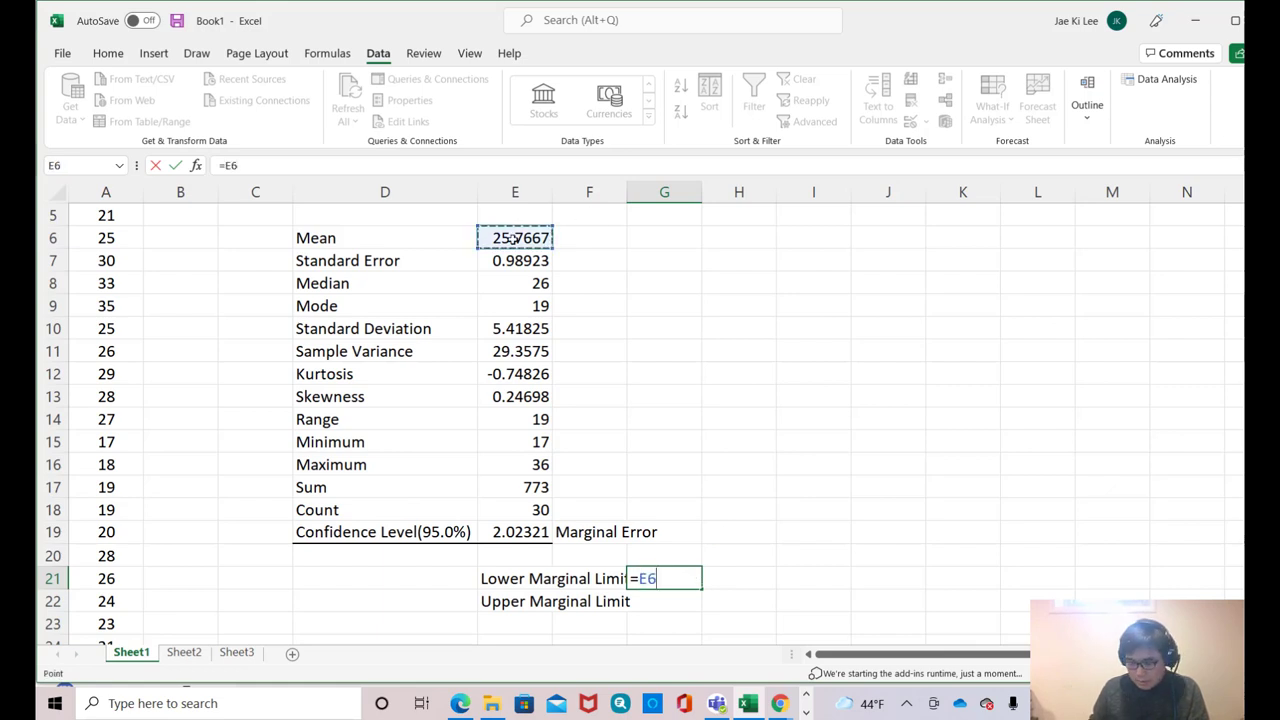
text(-)
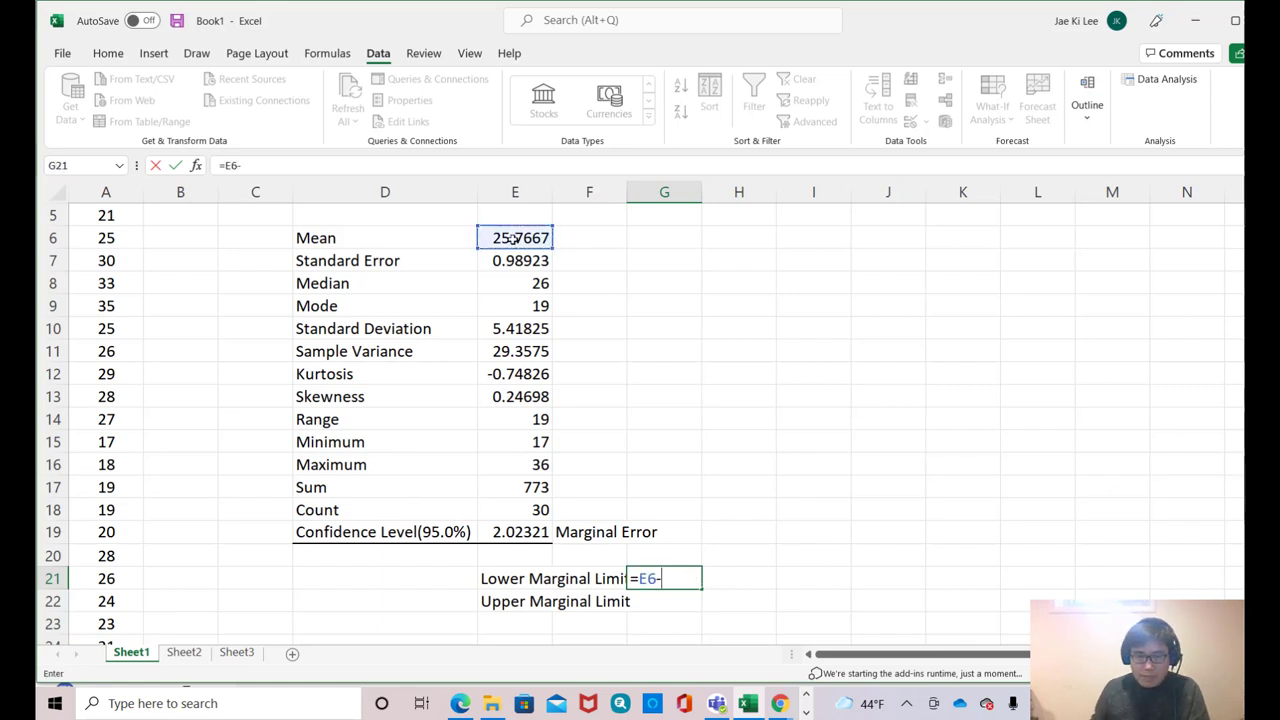
click(514, 532)
key(Return)
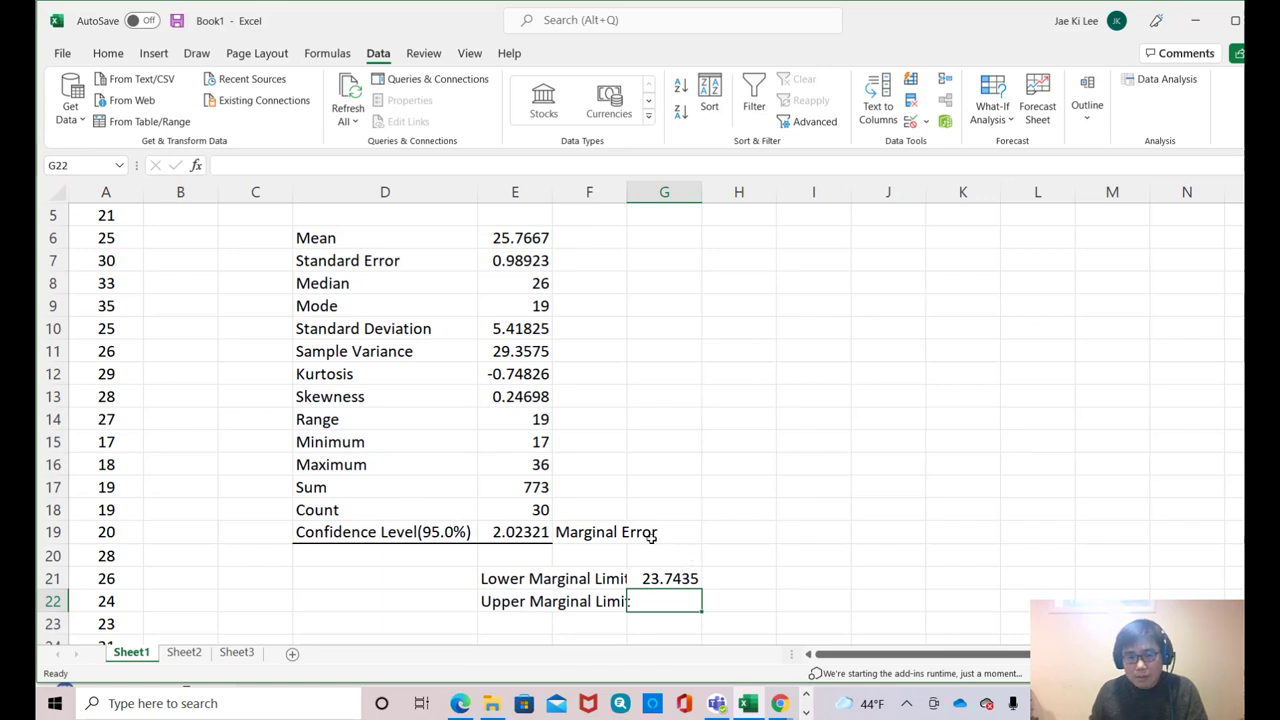
text(=)
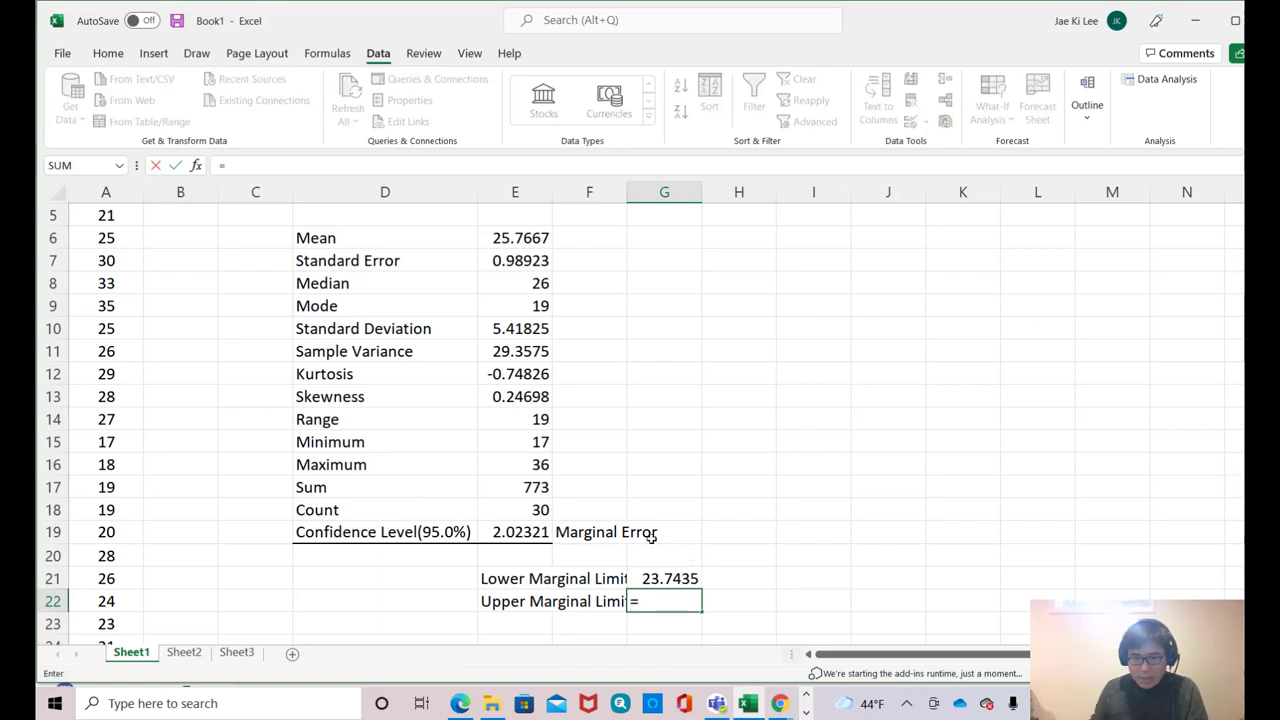
click(522, 238)
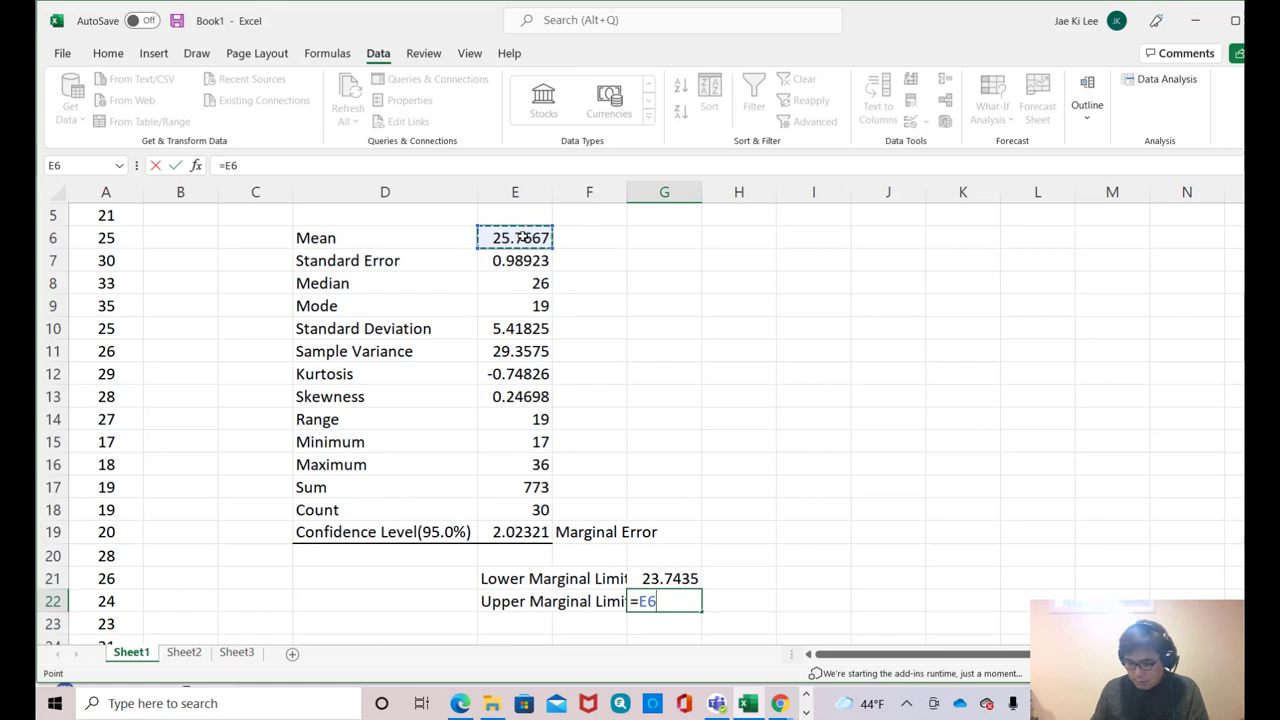
text(+)
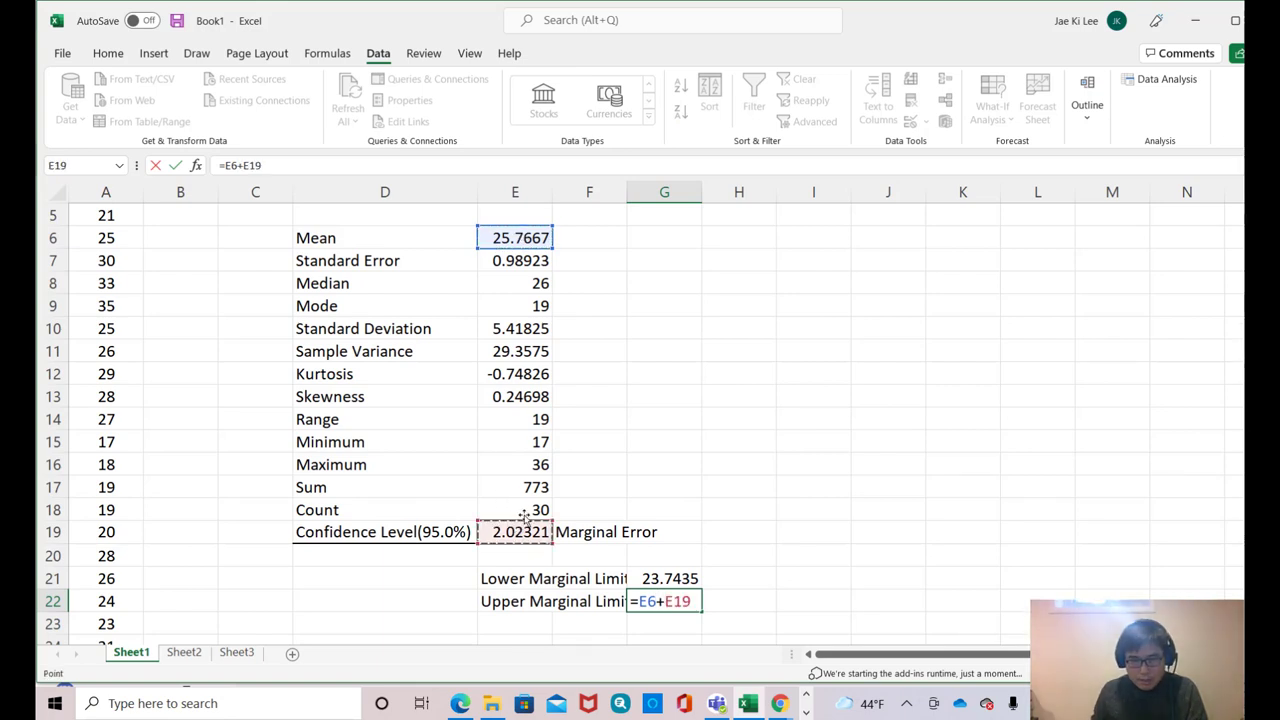
key(Return)
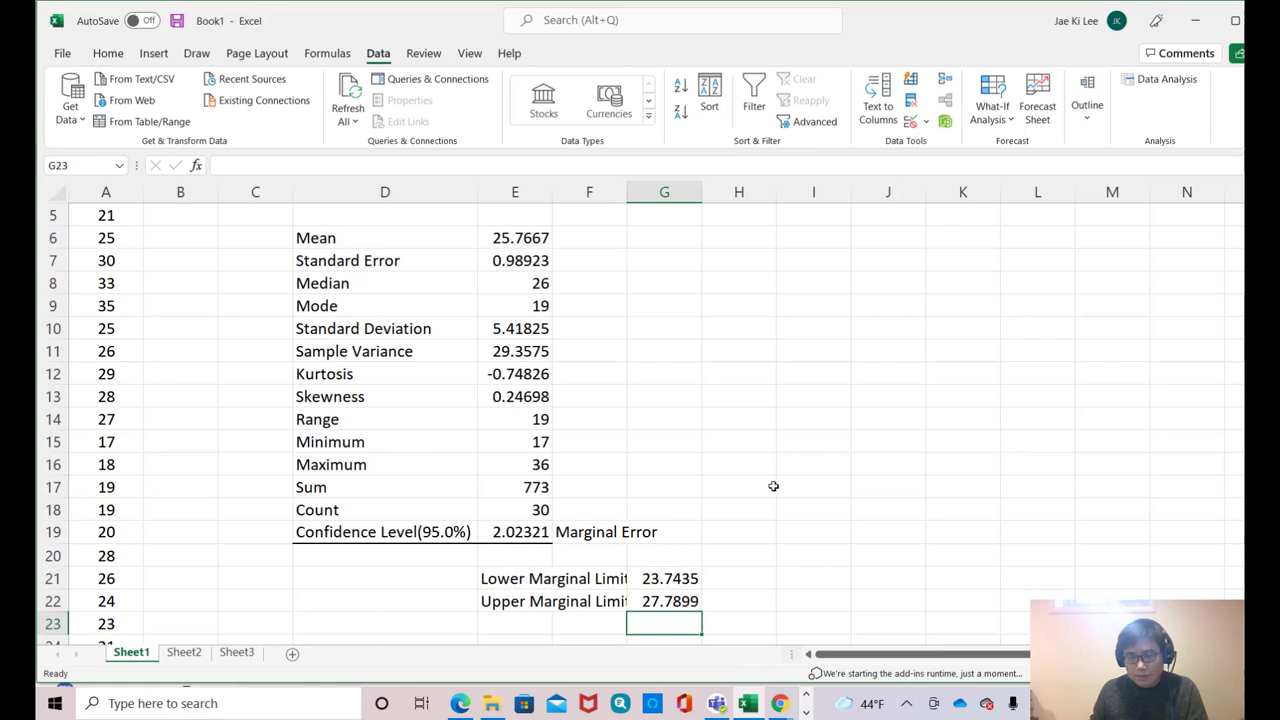
Write 'The 95% confidence interval is (23.7435, 27.7899)' in cell D24
scroll(760, 495, down, 2)
click(334, 511)
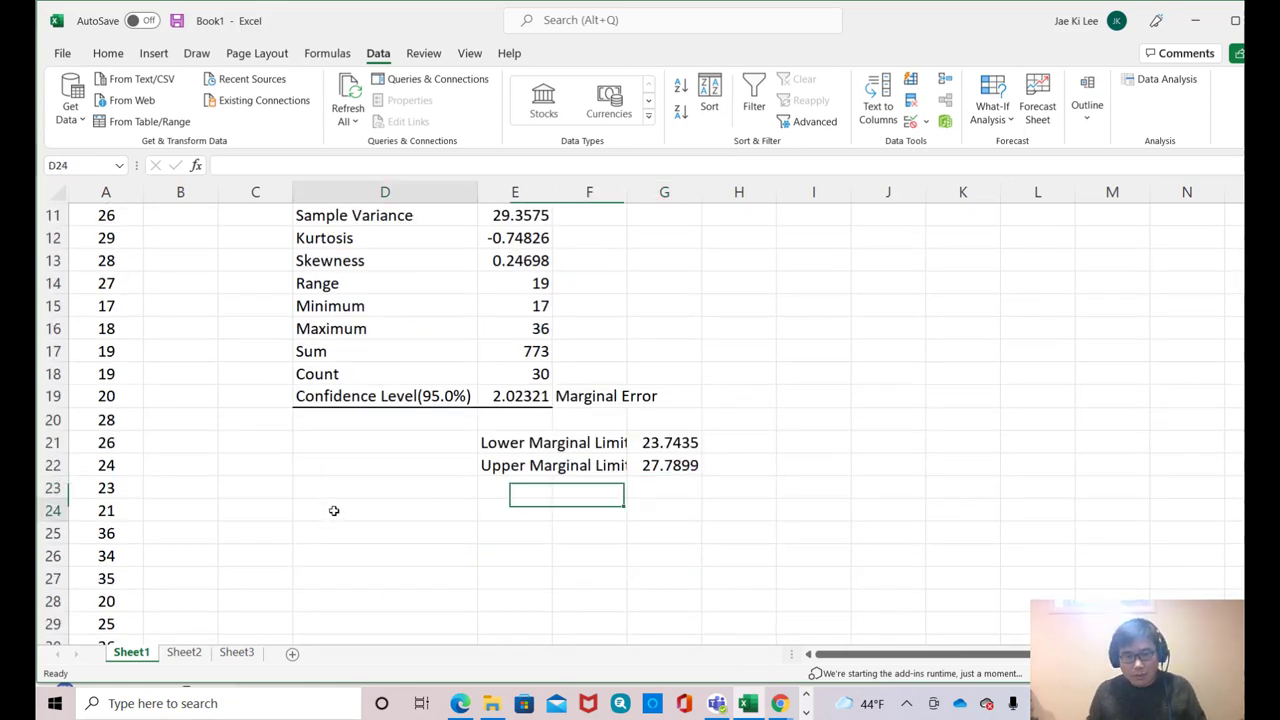
text(The )
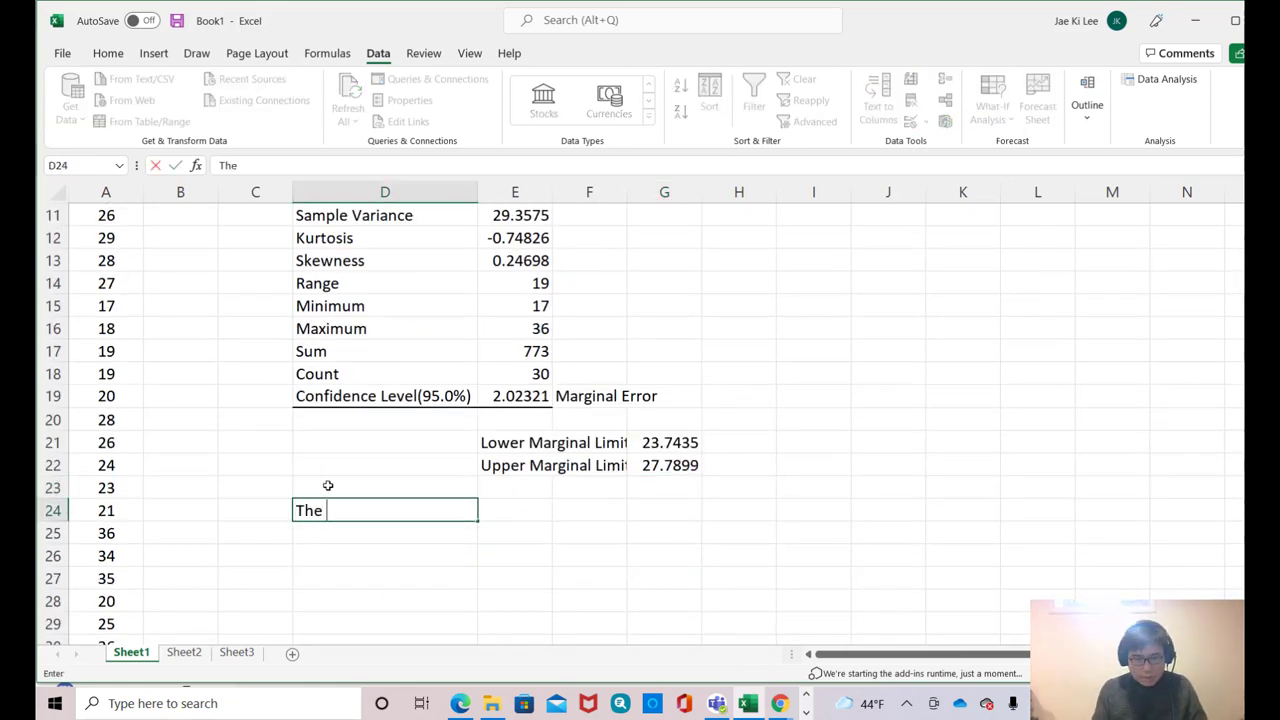
text(95% )
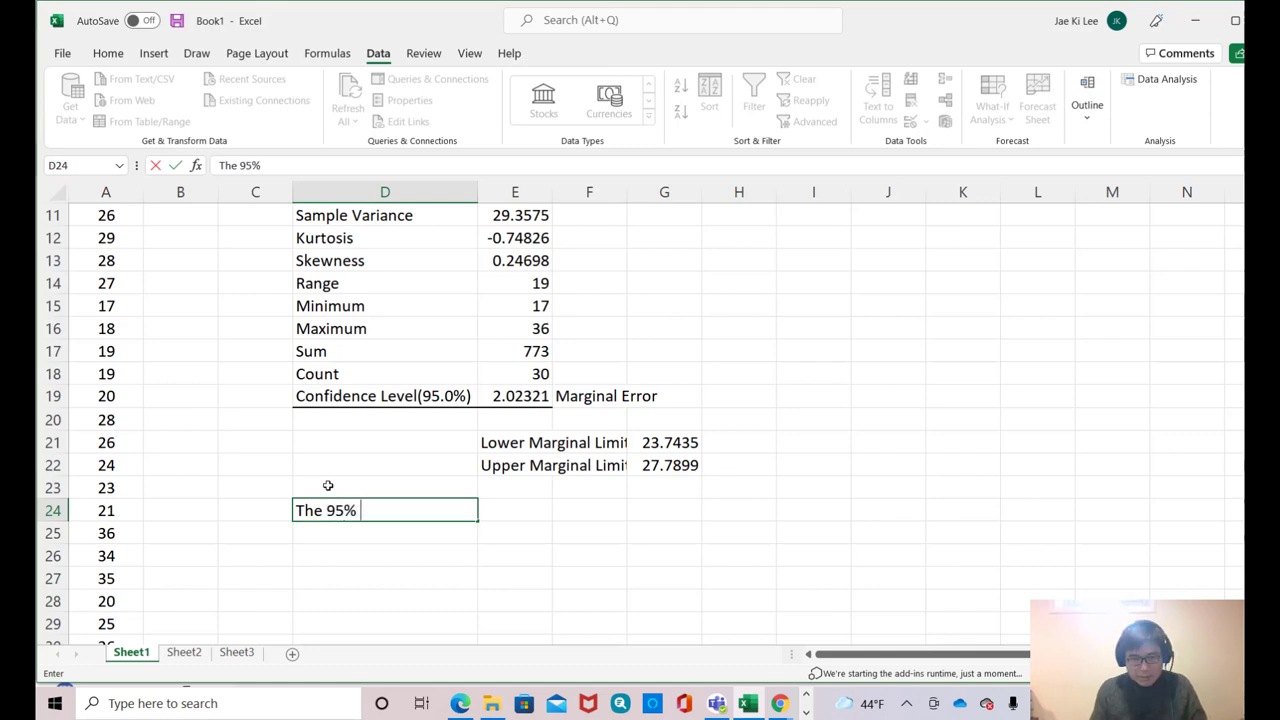
text(confidence in)
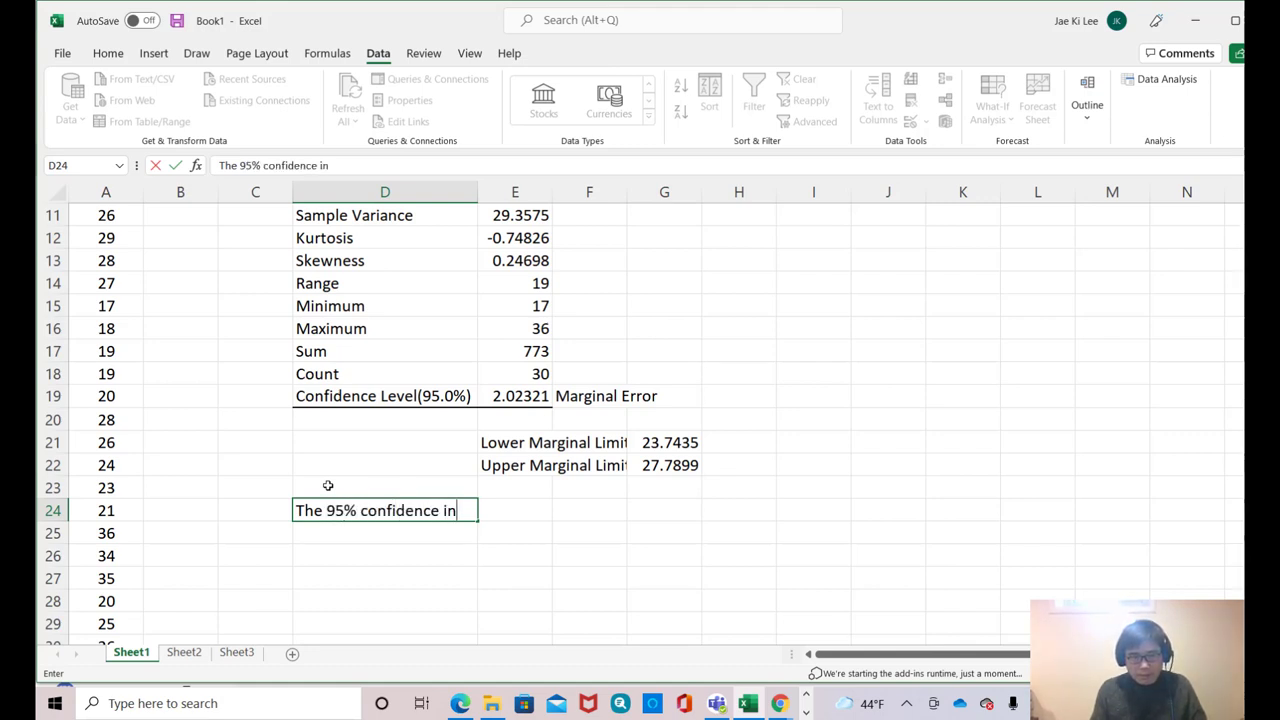
text(terval)
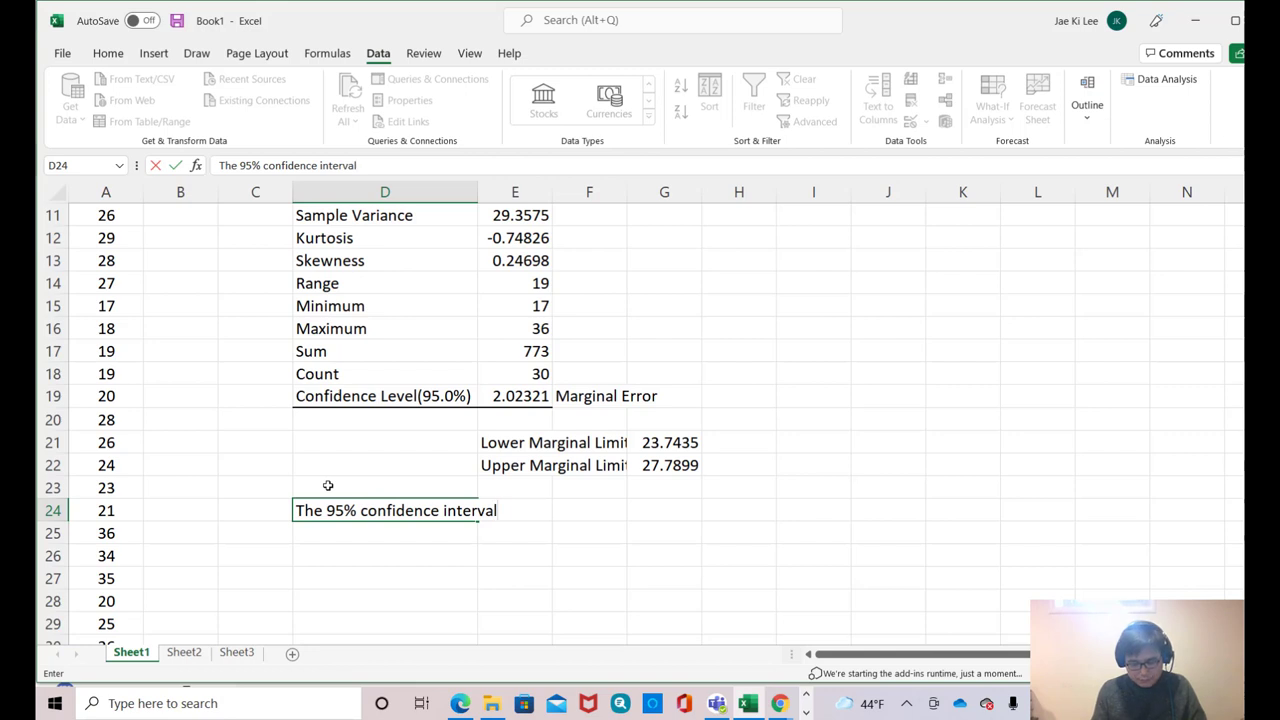
text( is (23)
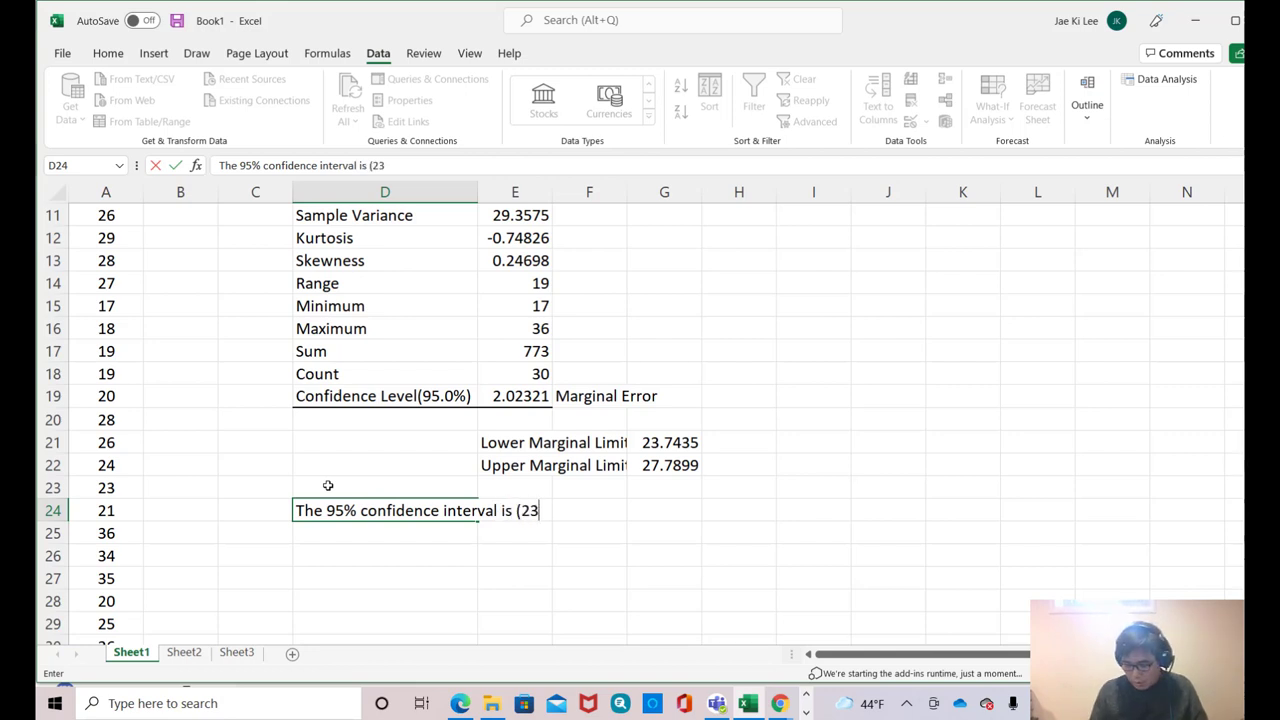
text(.7435, )
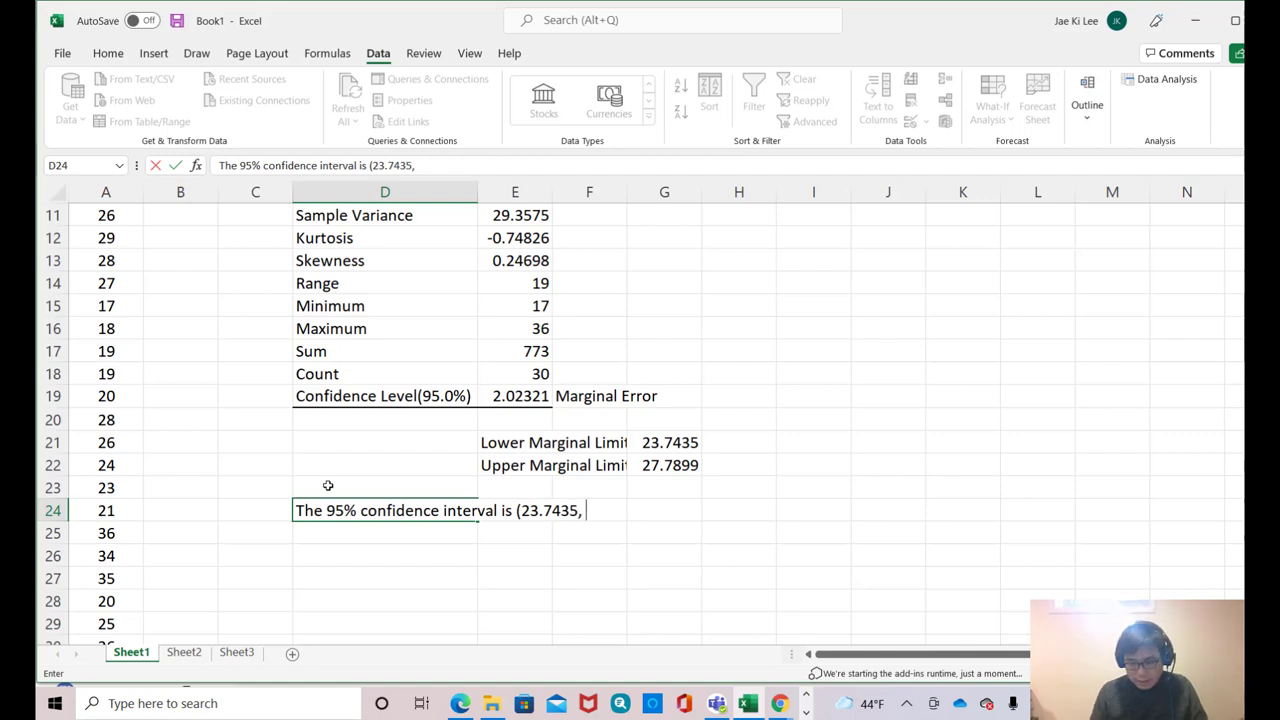
text(27.)
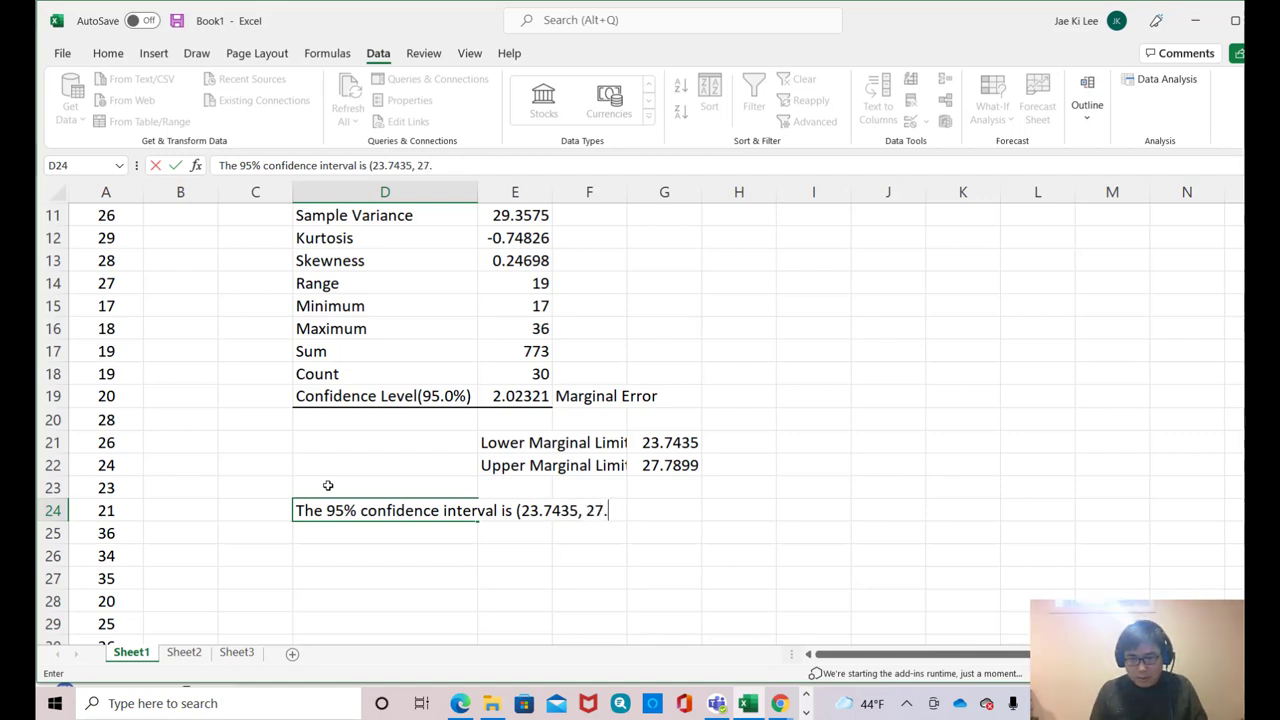
text(7899))
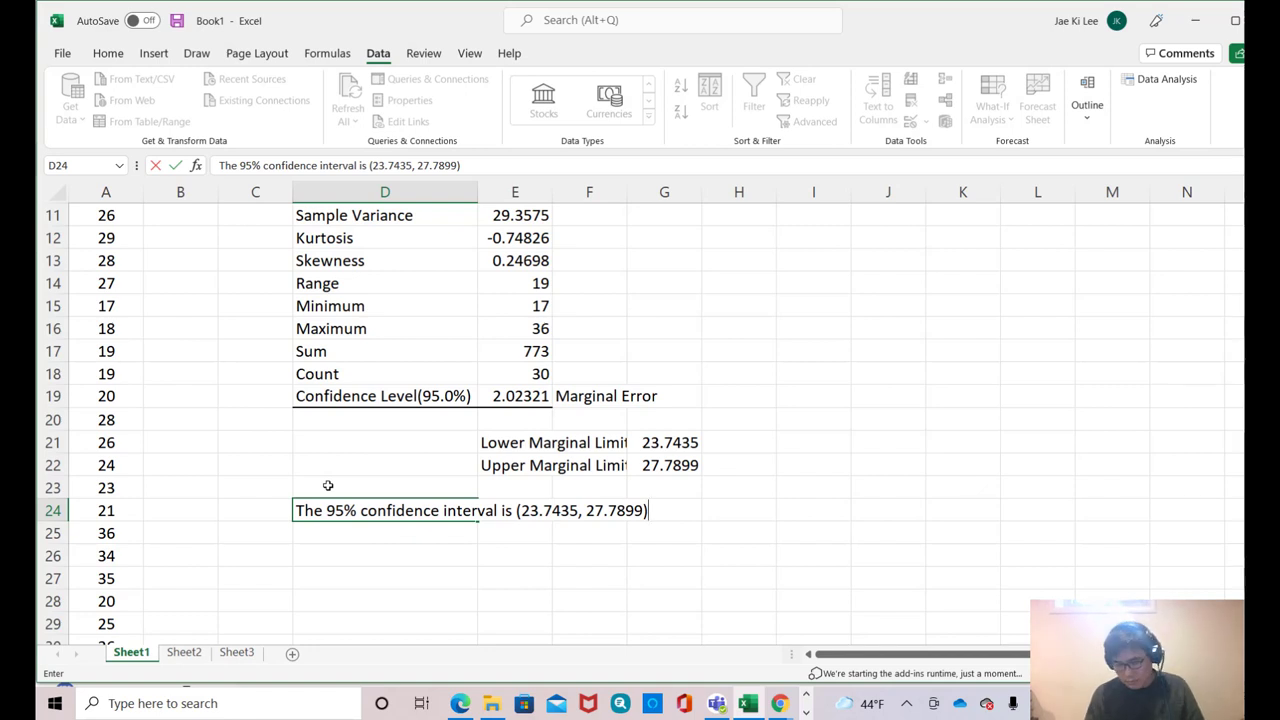
key(Return)
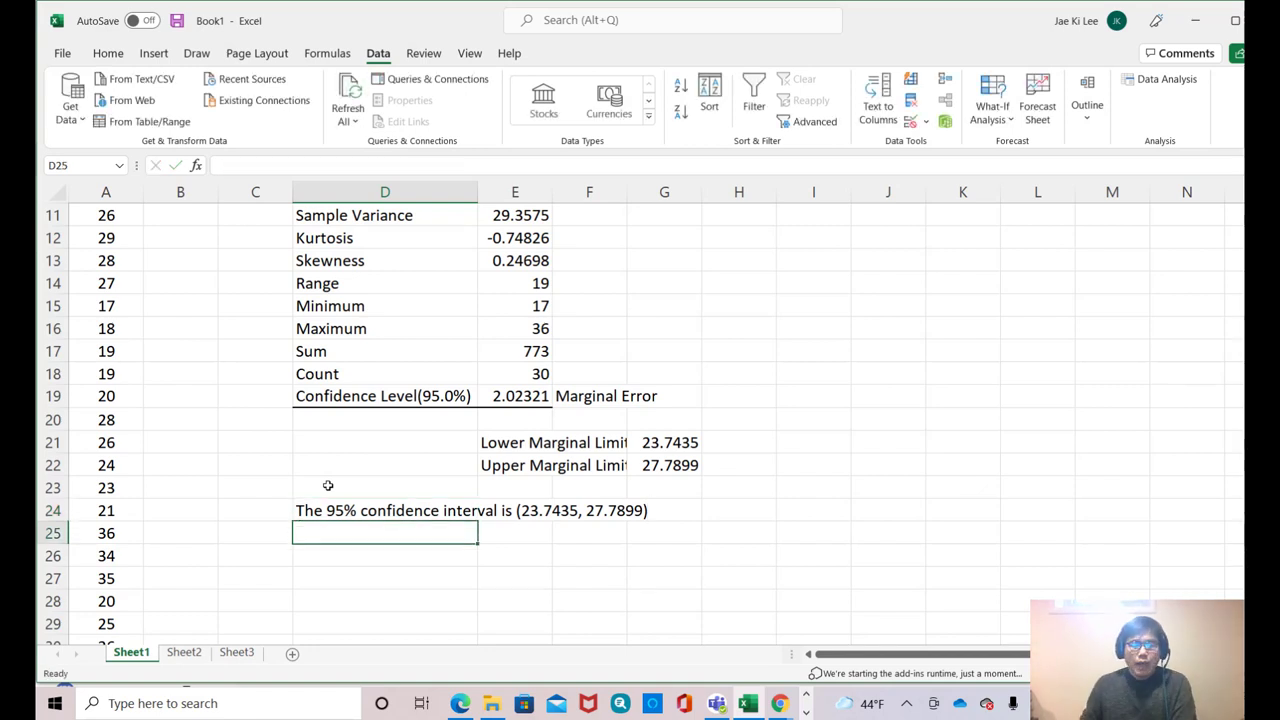